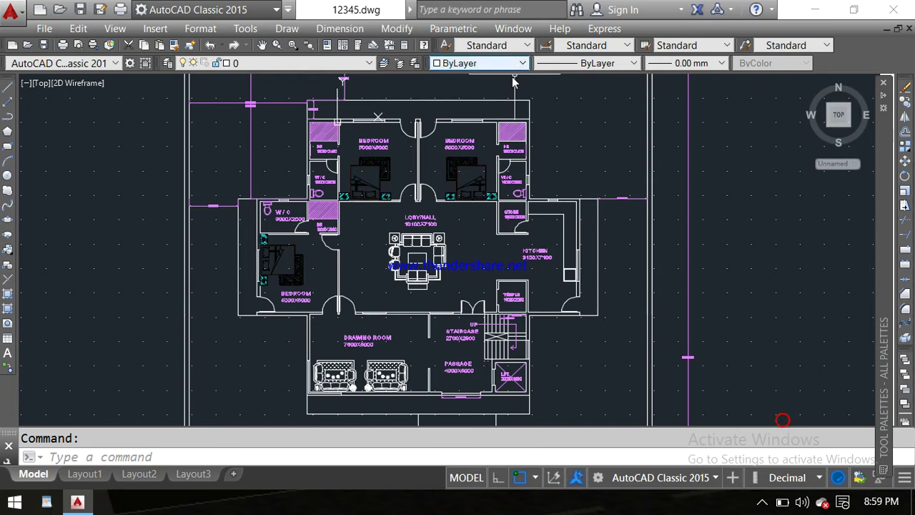
Switch the viewport to the Top preset view and pan the whole house, site and parking into frame
scroll(451, 204, "up", 2)
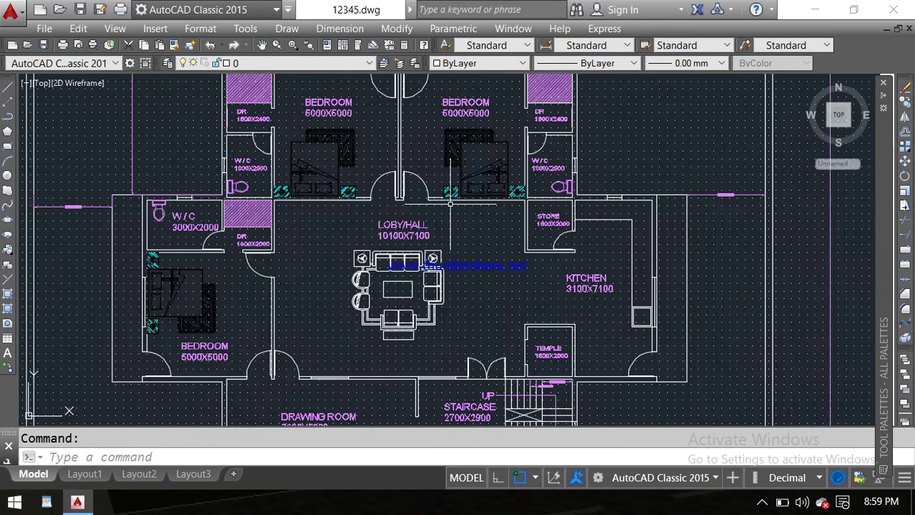
scroll(451, 204, "down", 2)
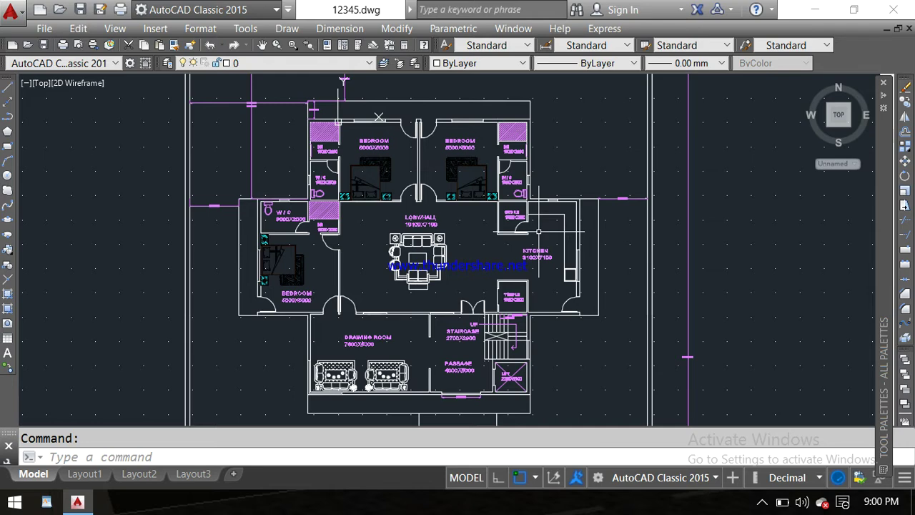
mouse_move(570, 325)
middle_mouse_down()
mouse_move(613, 232)
mouse_move(690, 239)
middle_mouse_up()
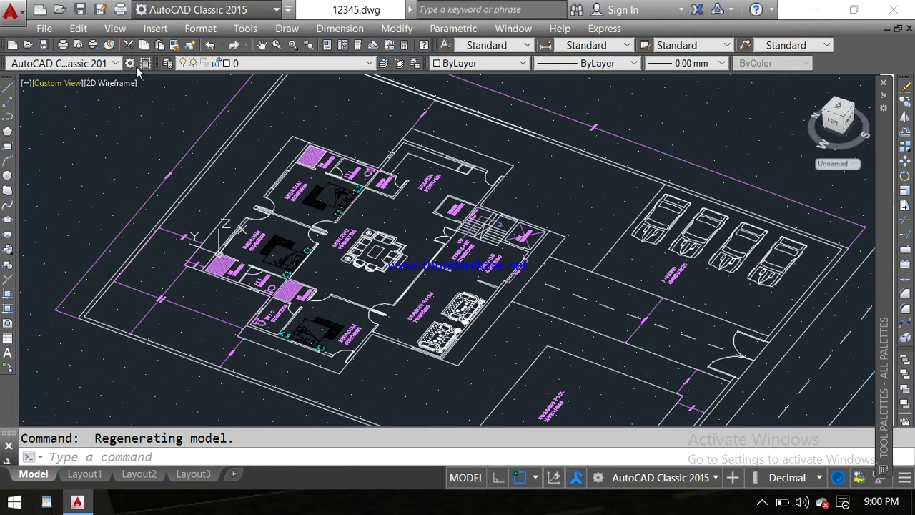
left_click(59, 82)
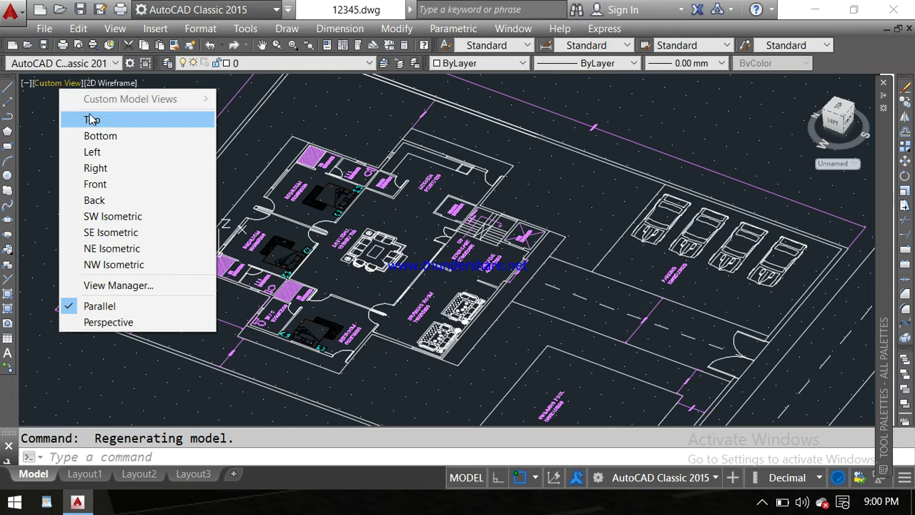
left_click(89, 115)
middle_click_drag(443, 383, 445, 313)
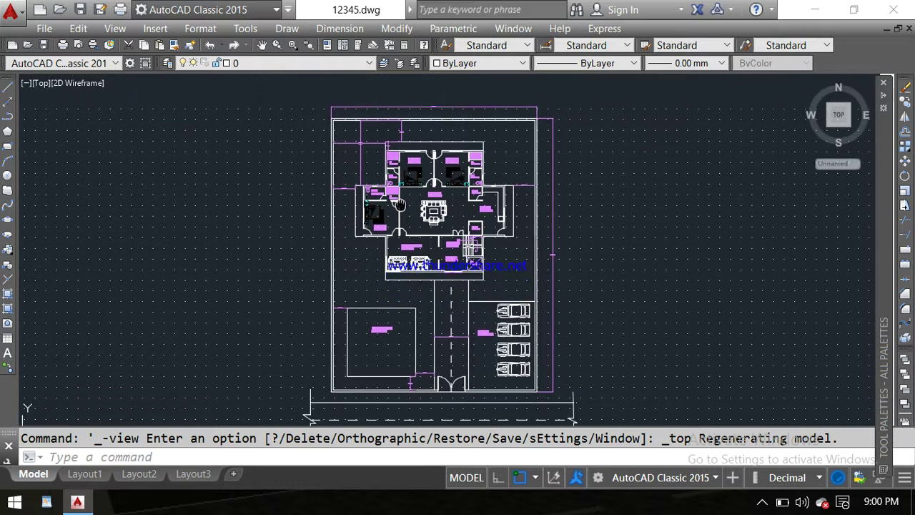
Zoom and pan to reveal the parking area, the road and the upper rooms
scroll(431, 137, "up", 2)
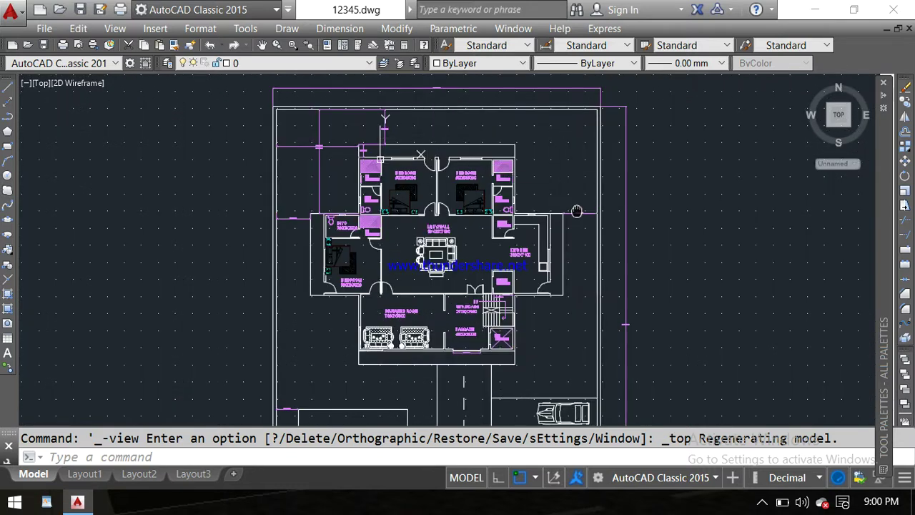
middle_click_drag(576, 211, 577, 105)
middle_click_drag(580, 256, 580, 171)
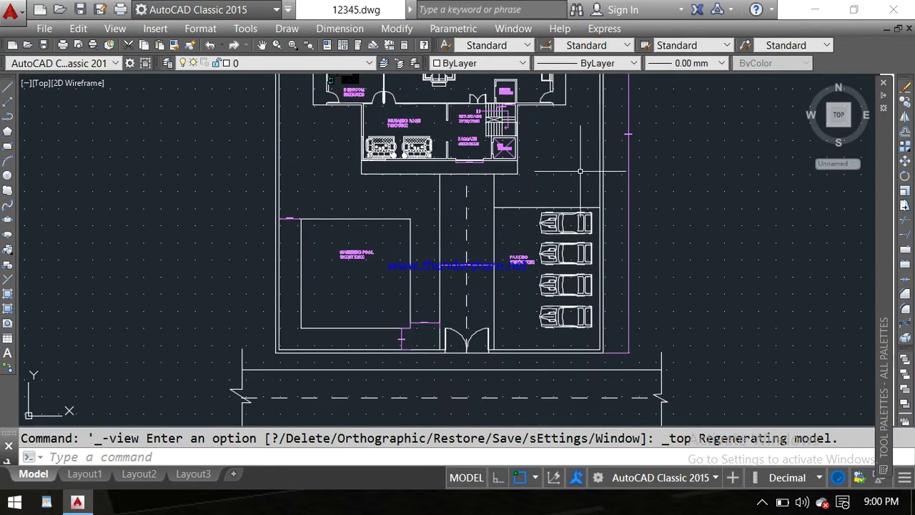
scroll(570, 277, "down", 2)
middle_click_drag(500, 293, 503, 256)
scroll(503, 256, "up", 2)
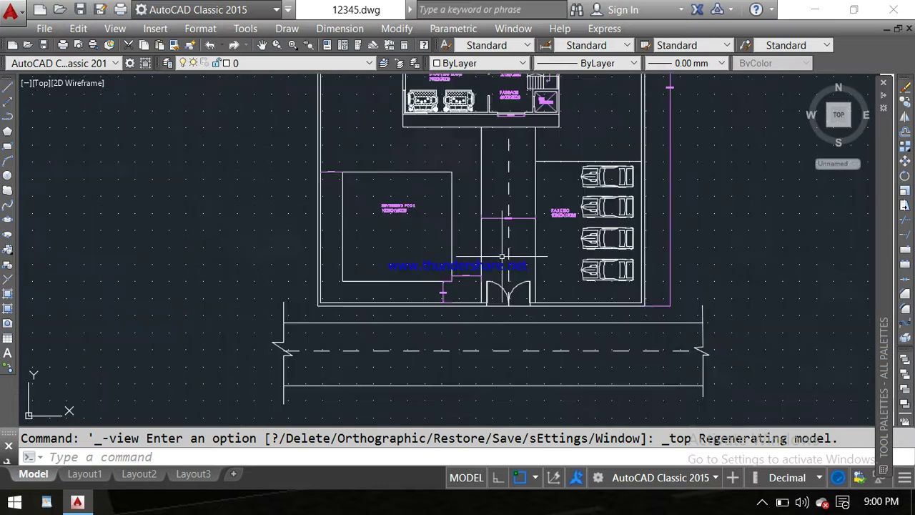
middle_click_drag(508, 182, 504, 244)
middle_click_drag(589, 122, 583, 225)
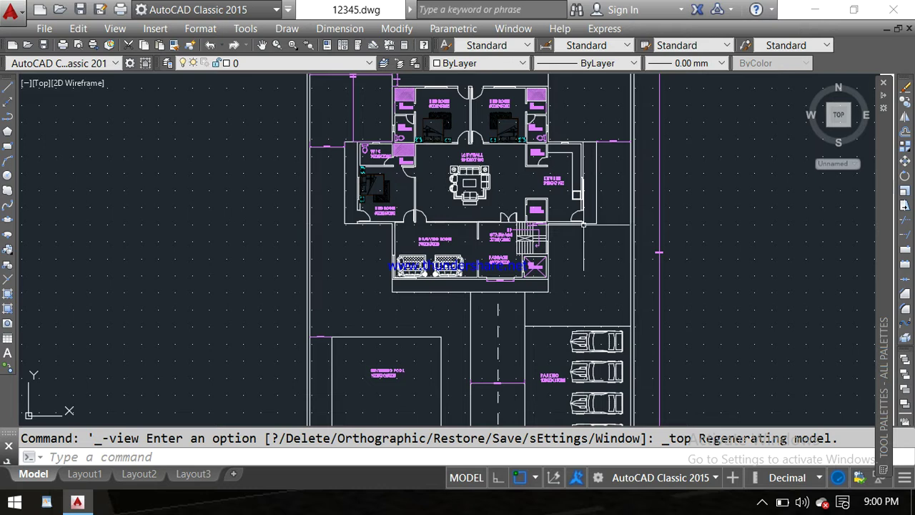
Zoom back out to bring the whole floor plan into view again
scroll(610, 216, "down", 2)
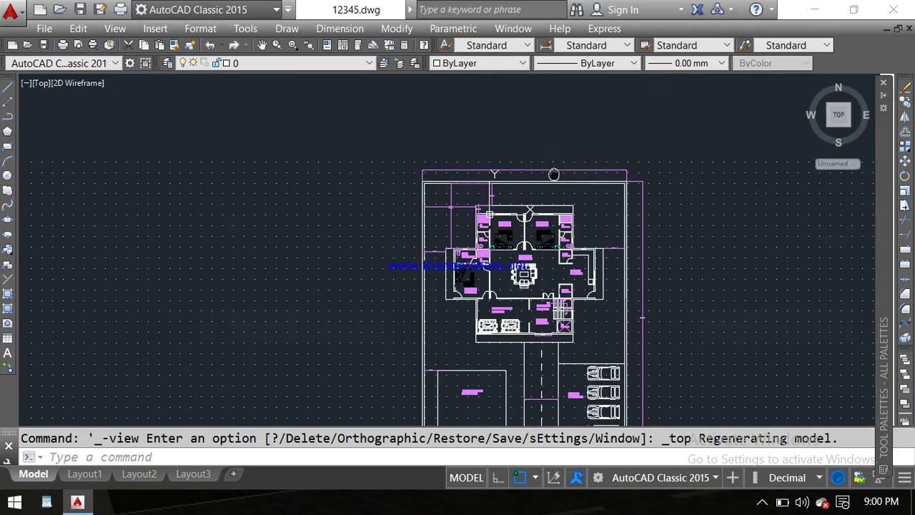
scroll(491, 168, "up", 3)
scroll(539, 245, "up", 3)
scroll(538, 245, "up", 1)
scroll(593, 214, "up", 2)
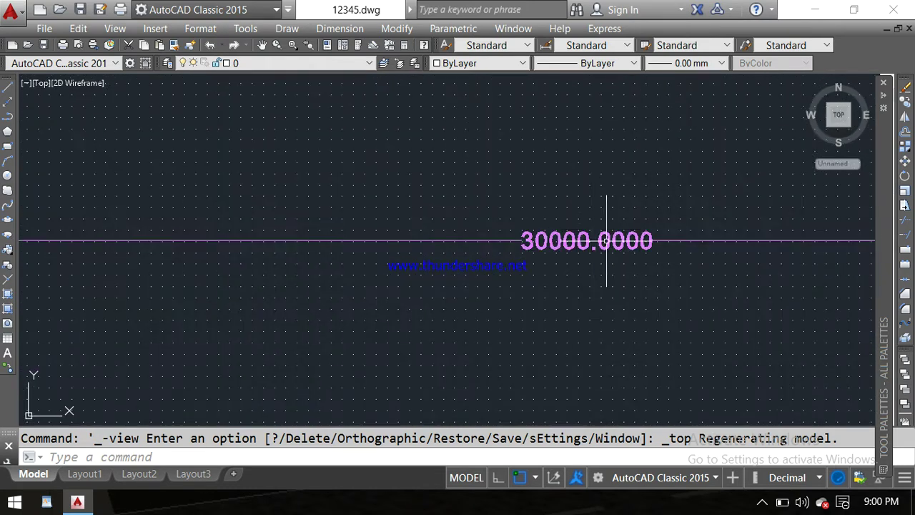
scroll(601, 241, "down", 3)
scroll(646, 260, "down", 2)
middle_click_drag(645, 260, 552, 202)
scroll(553, 203, "down", 3)
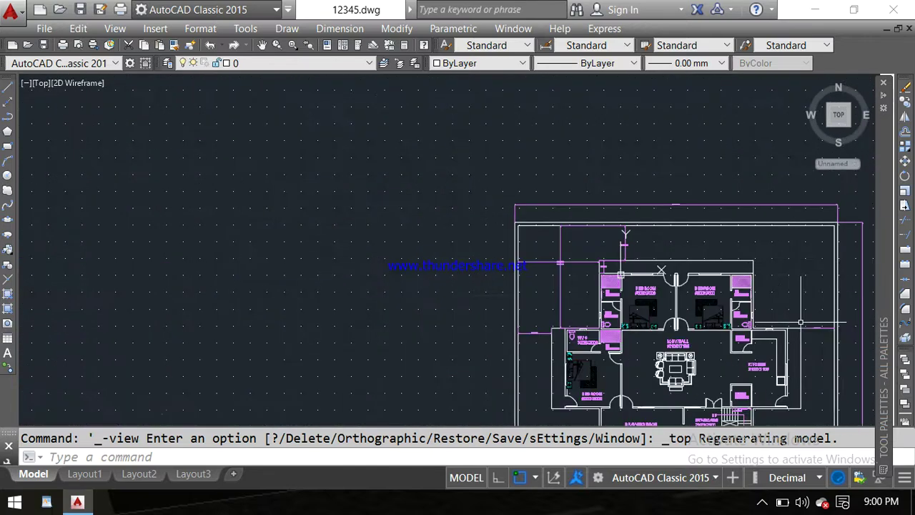
middle_click_drag(833, 426, 486, 270)
Zoom in on the 10000X10000 swimming pool and the four-car parking
scroll(496, 200, "up", 2)
scroll(497, 190, "up", 3)
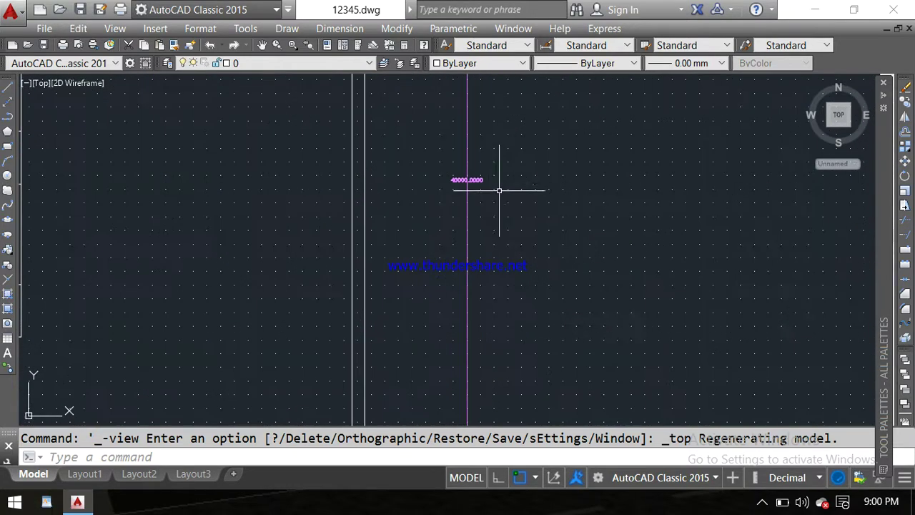
scroll(475, 181, "up", 2)
scroll(475, 181, "down", 4)
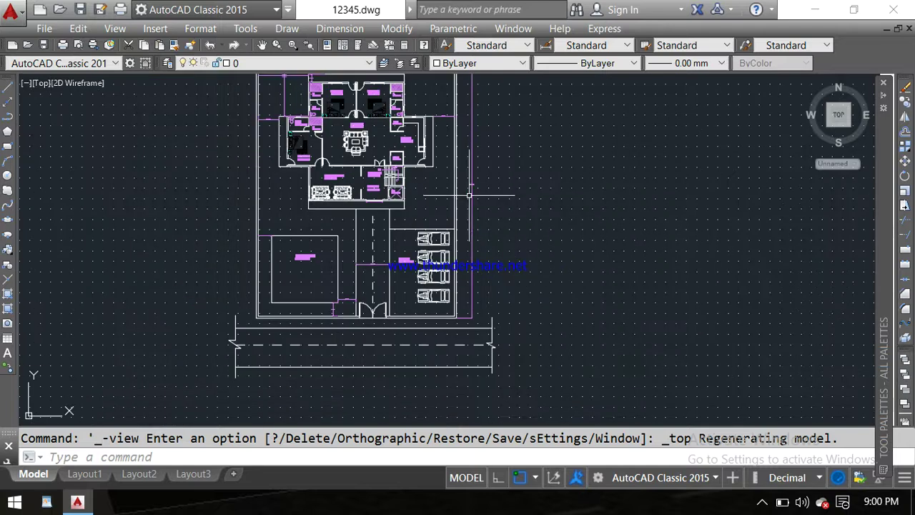
scroll(544, 184, "down", 2)
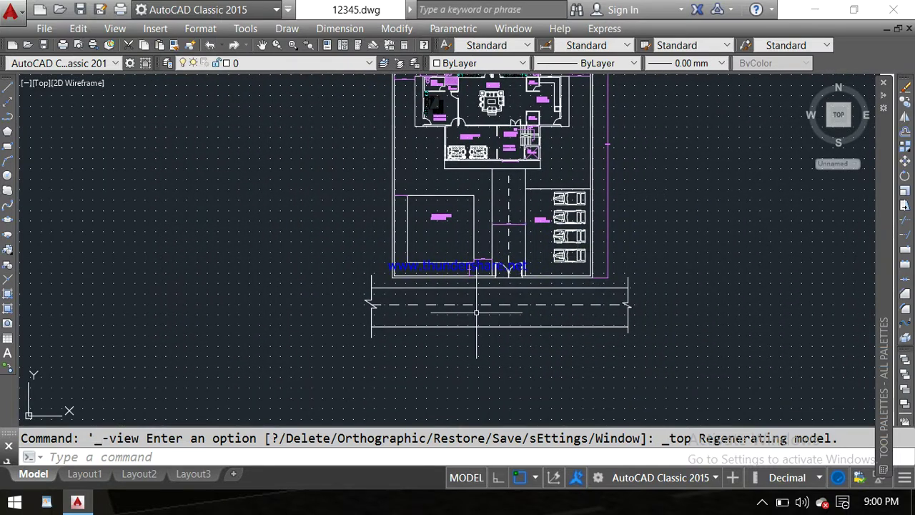
scroll(477, 312, "up", 2)
scroll(524, 341, "up", 1)
scroll(489, 404, "up", 1)
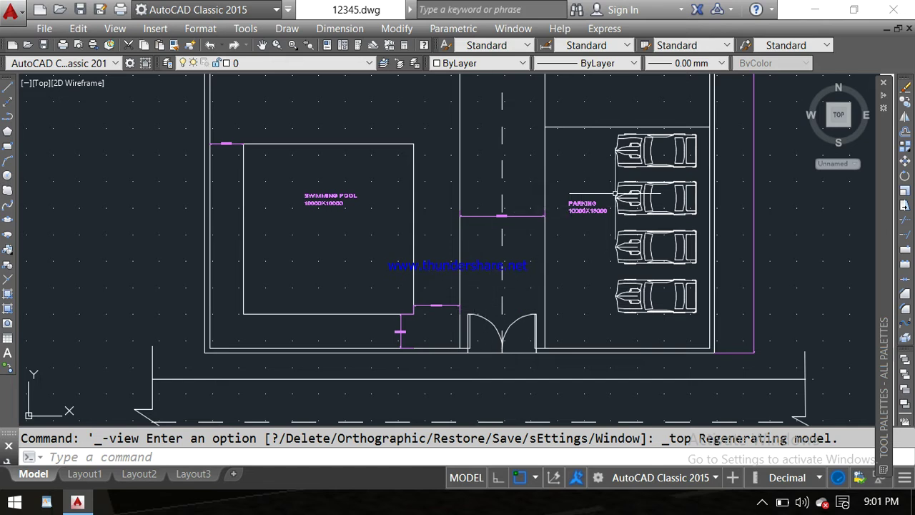
Centre the view on the parked cars, the PARKING label, then the swimming pool
middle_click_drag(618, 176, 538, 205)
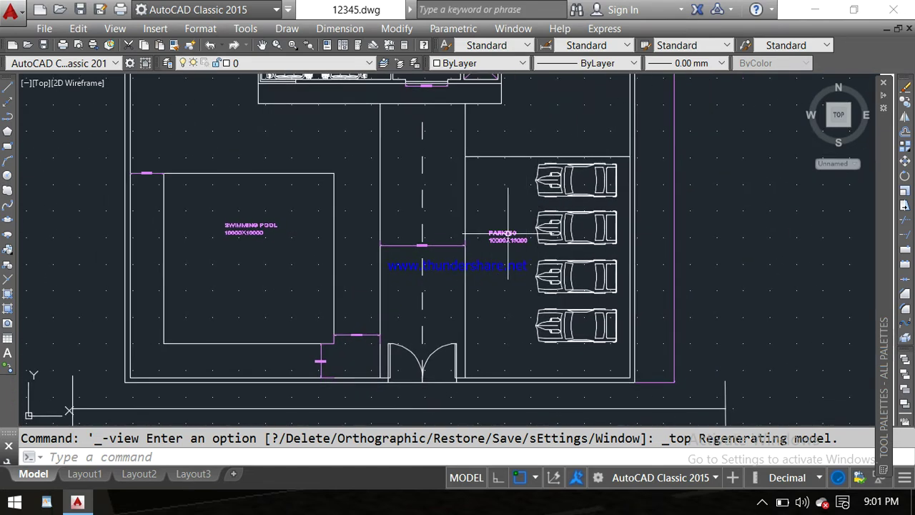
scroll(507, 233, "up", 2)
middle_click_drag(498, 278, 506, 242)
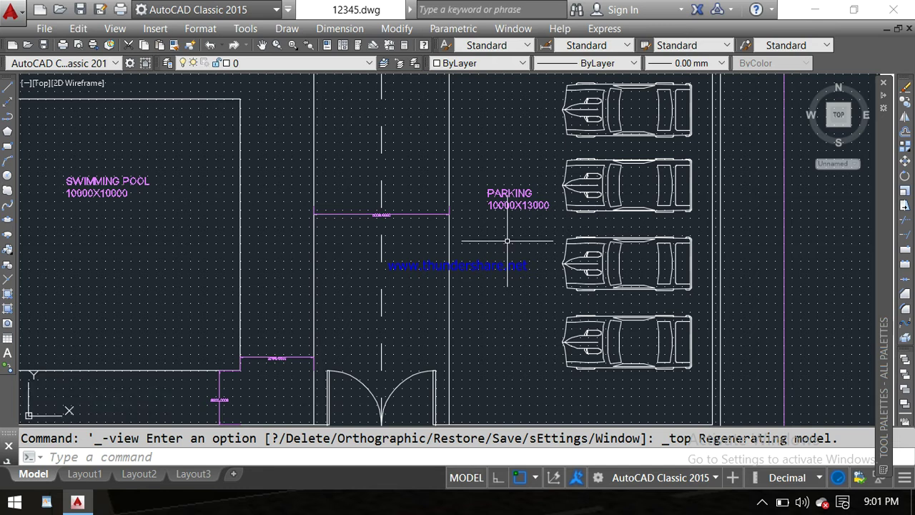
scroll(513, 194, "up", 2)
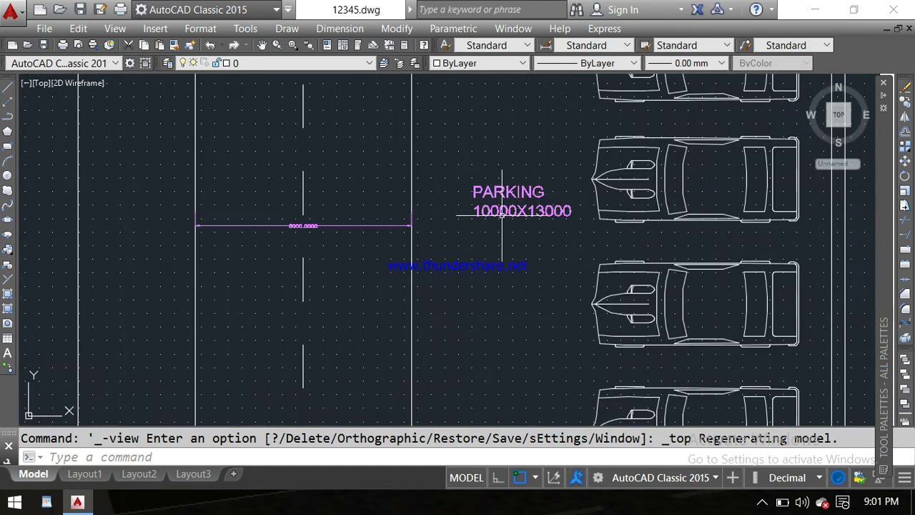
scroll(500, 224, "down", 2)
middle_click_drag(465, 229, 638, 208)
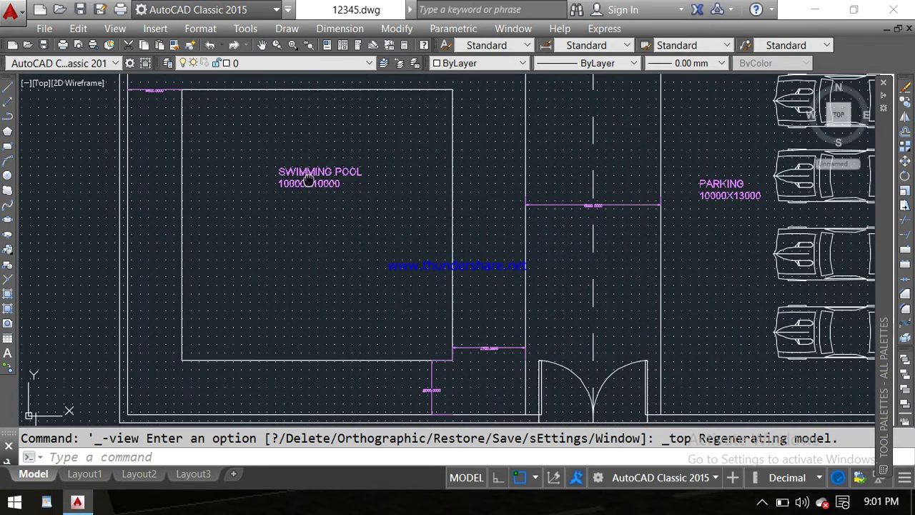
middle_click_drag(312, 179, 380, 186)
Zoom in on the dimension at the pool's corner, then pull back to the pool outline
scroll(354, 195, "up", 2)
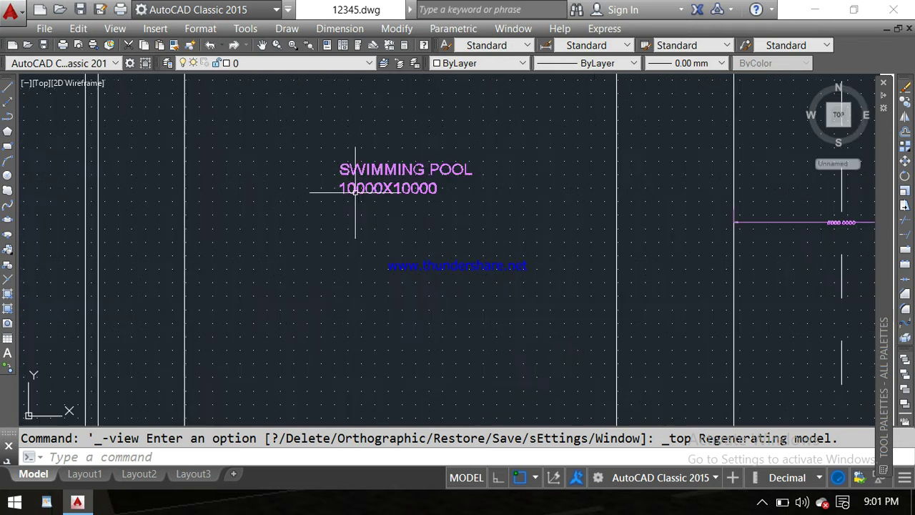
scroll(395, 206, "down", 4)
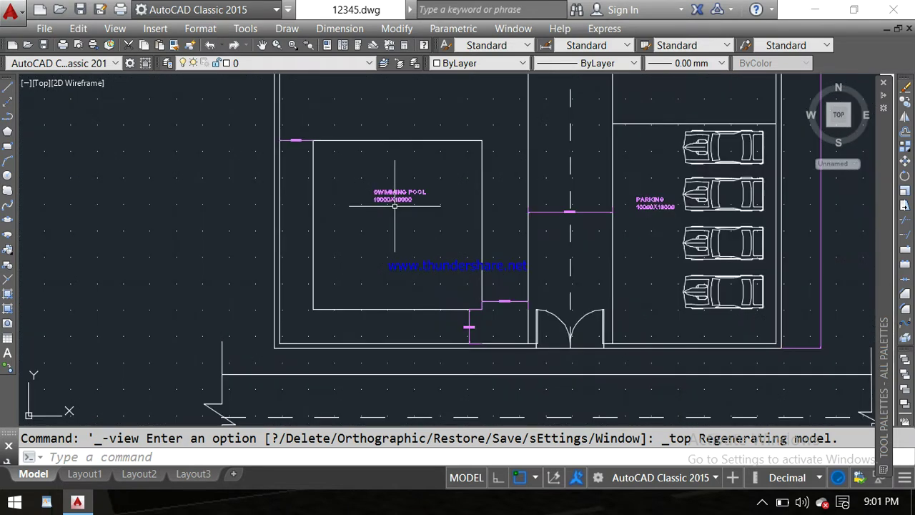
scroll(395, 206, "down", 2)
middle_click_drag(432, 140, 433, 209)
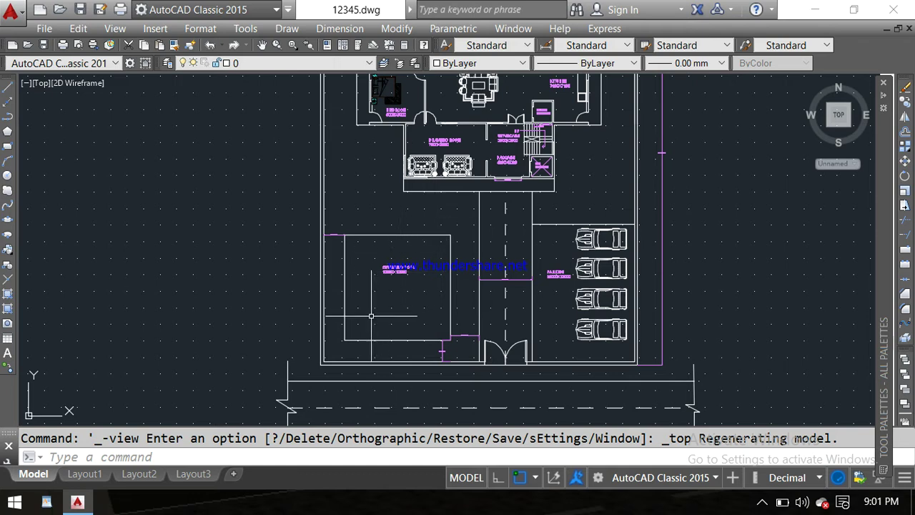
scroll(341, 315, "up", 2)
scroll(323, 176, "up", 4)
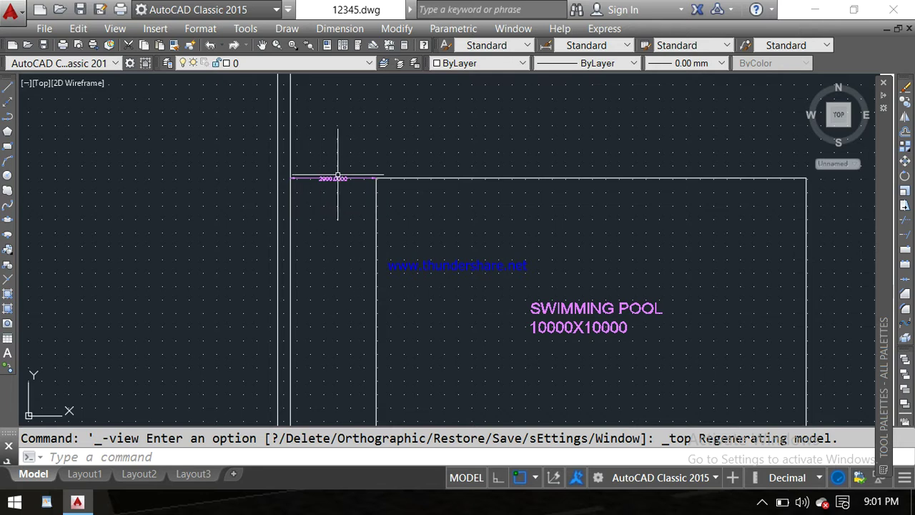
middle_click_drag(338, 176, 334, 188)
scroll(329, 191, "up", 4)
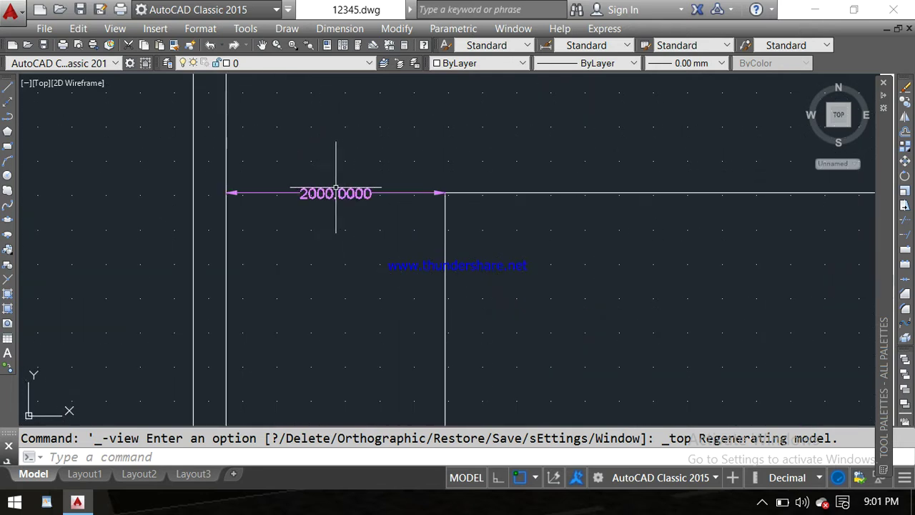
middle_click_drag(311, 236, 305, 219)
scroll(292, 170, "down", 4)
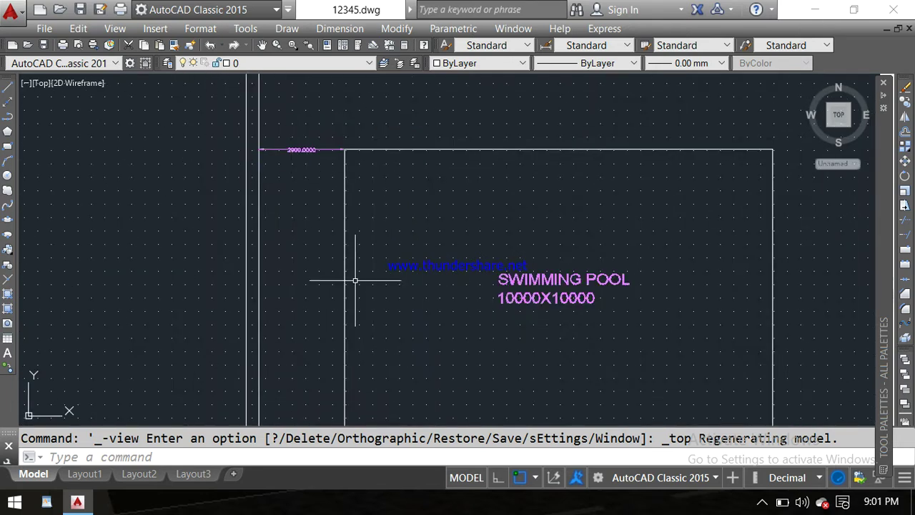
Frame the 2700 and 2000 dimensions beside the pool, centred on the 2700
mouse_move(355, 281)
middle_mouse_down()
mouse_move(353, 258)
mouse_move(297, 159)
middle_mouse_up()
scroll(443, 329, "down", 3)
middle_click_drag(470, 337, 451, 234)
scroll(541, 281, "up", 2)
scroll(541, 286, "up", 2)
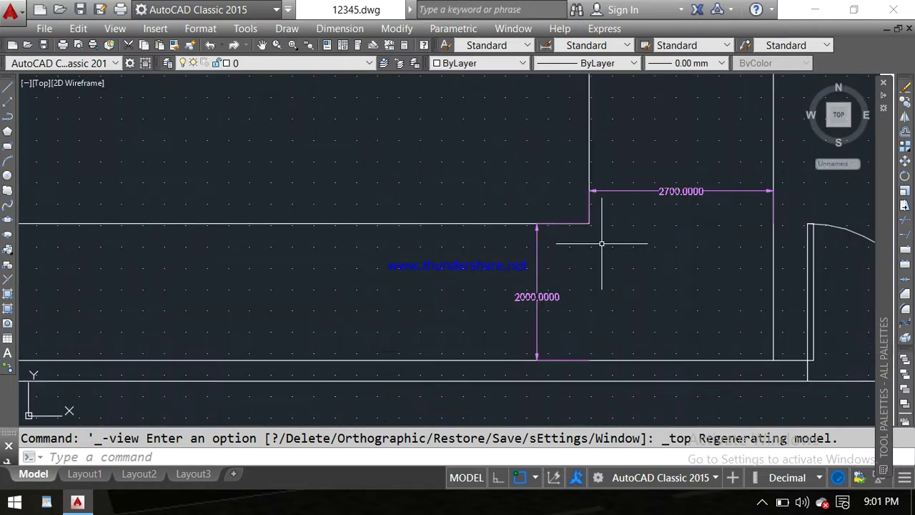
middle_click_drag(602, 244, 564, 303)
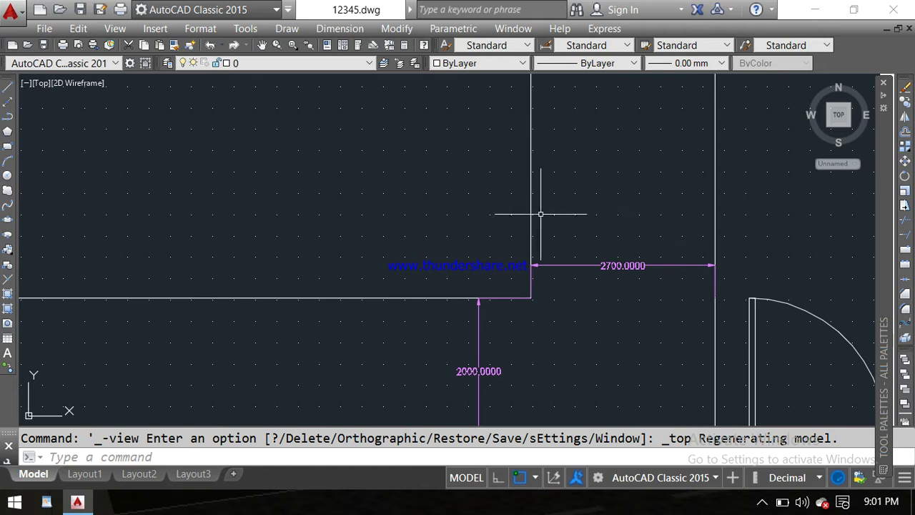
middle_click_drag(527, 200, 521, 231)
Zoom out and pan so the house rooms sit above the pool and parking
scroll(613, 299, "up", 4)
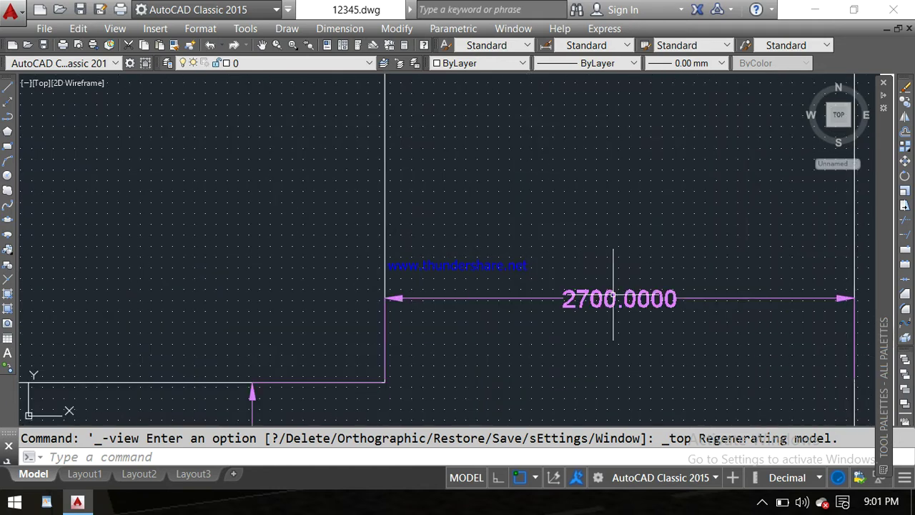
scroll(613, 299, "up", 1)
scroll(608, 139, "down", 4)
scroll(608, 139, "down", 2)
mouse_move(637, 113)
middle_mouse_down()
mouse_move(583, 249)
mouse_move(569, 337)
middle_mouse_up()
middle_click_drag(570, 196, 545, 286)
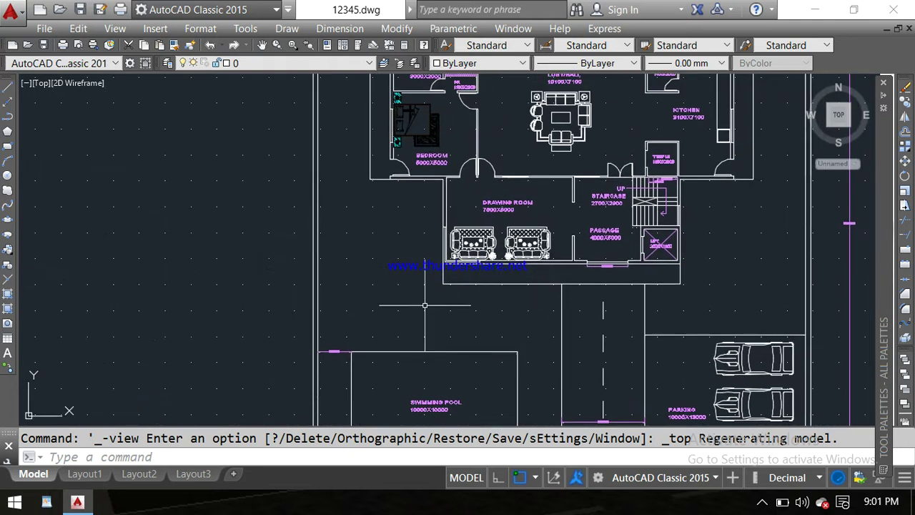
Zoom in to read the 7550, 9500 and 3150 house dimensions
scroll(322, 183, "down", 1)
scroll(307, 203, "down", 1)
scroll(329, 193, "down", 1)
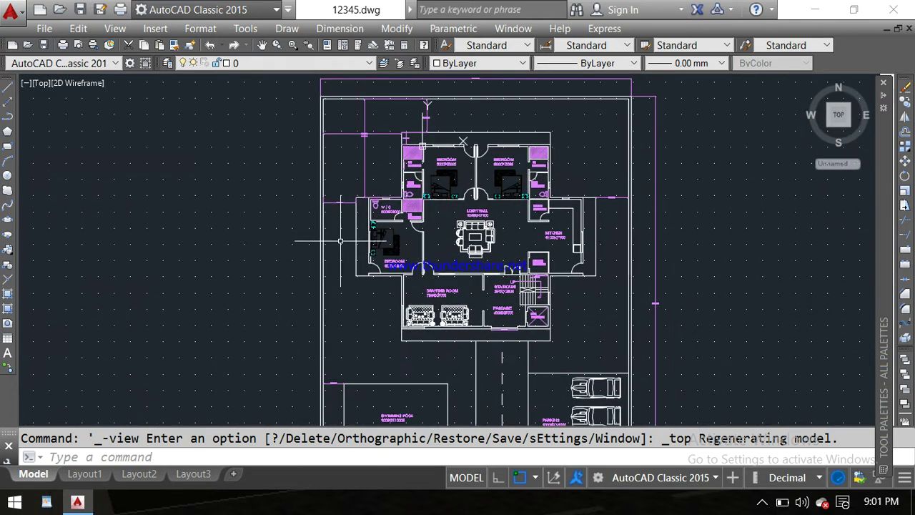
scroll(357, 121, "up", 3)
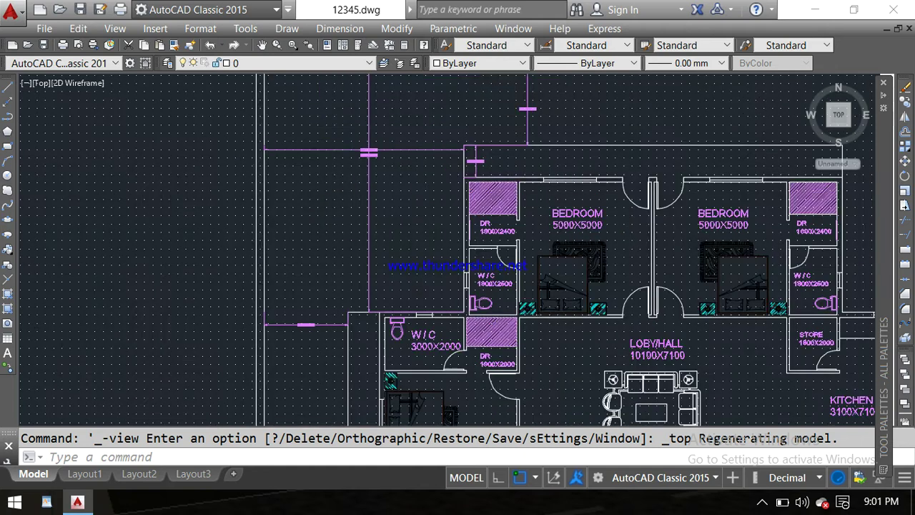
scroll(394, 168, "up", 5)
scroll(384, 176, "up", 2)
scroll(382, 174, "up", 2)
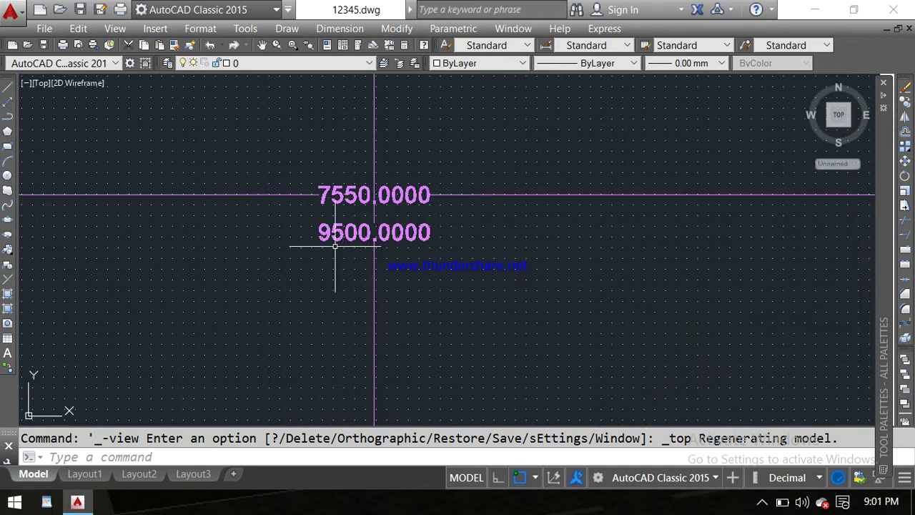
scroll(334, 247, "down", 2)
scroll(346, 242, "down", 2)
scroll(401, 243, "down", 2)
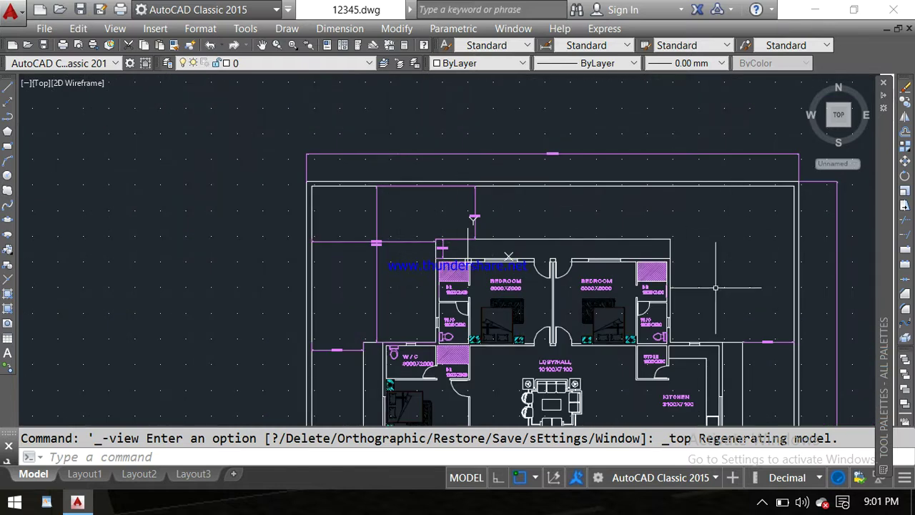
scroll(715, 288, "up", 1)
scroll(644, 215, "up", 2)
scroll(293, 224, "up", 3)
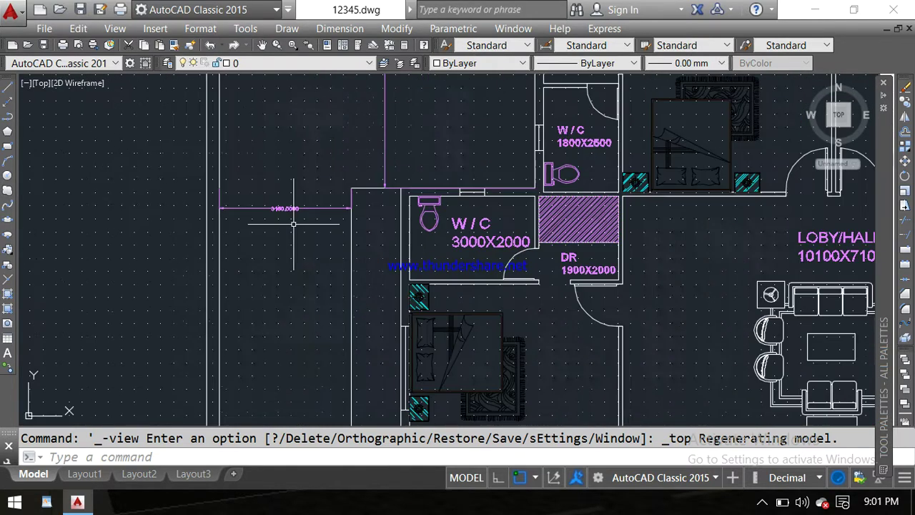
scroll(272, 210, "up", 2)
scroll(272, 196, "up", 2)
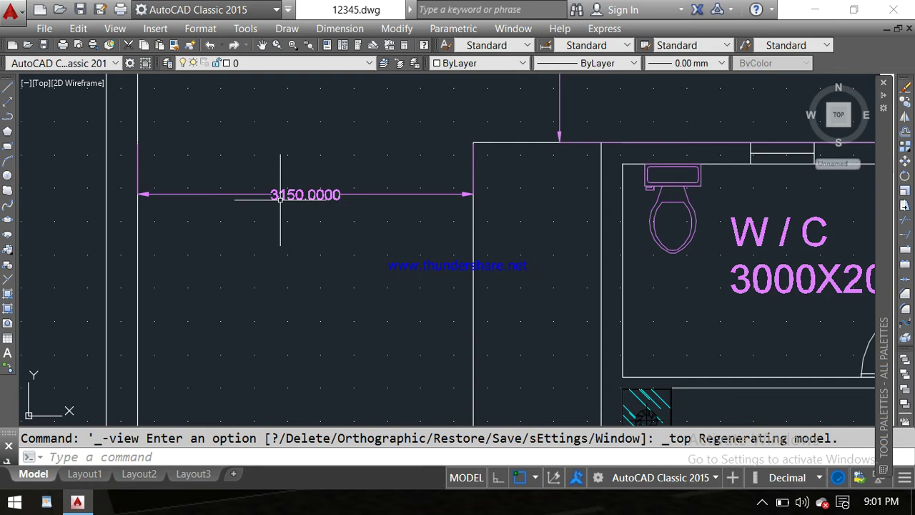
scroll(333, 195, "down", 5)
Pan to the kitchen, store and temple side, then zoom out to the whole site plan
middle_click_drag(871, 228, 625, 193)
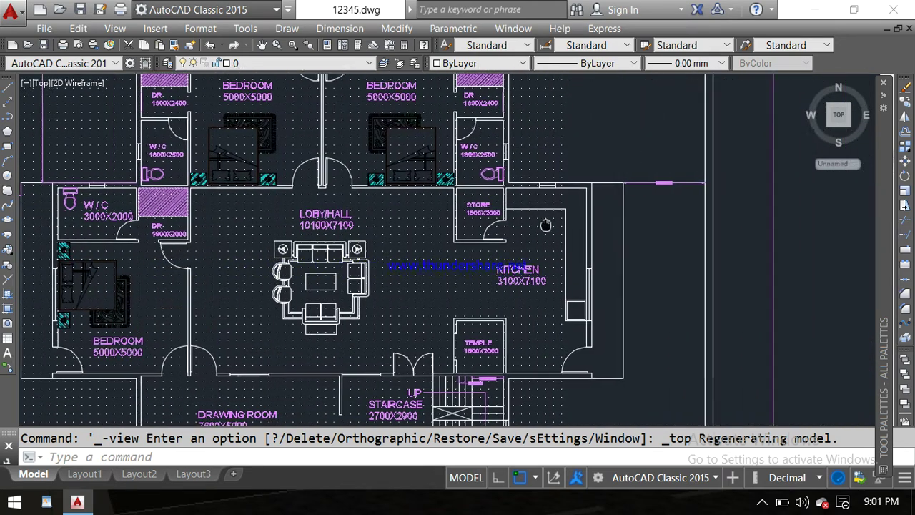
scroll(655, 178, "up", 3)
scroll(623, 187, "down", 1)
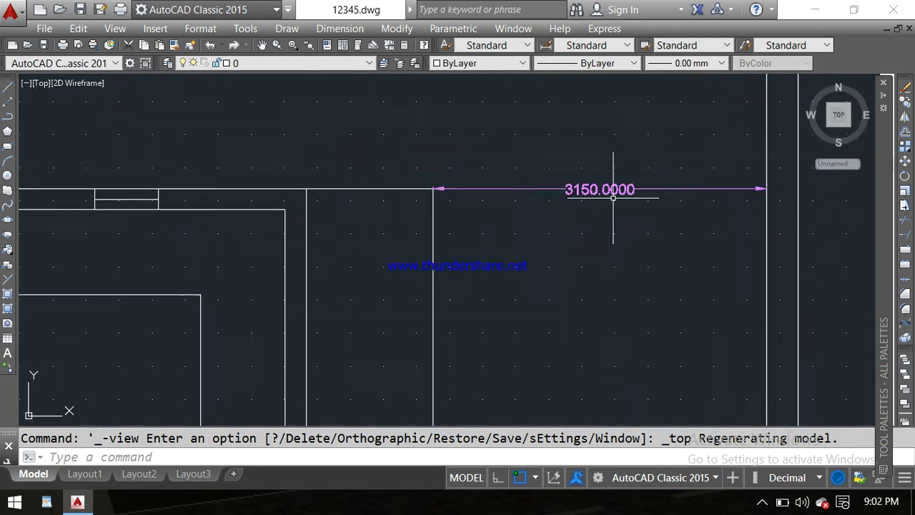
scroll(612, 208, "down", 2)
scroll(602, 251, "down", 2)
middle_click_drag(602, 254, 610, 236)
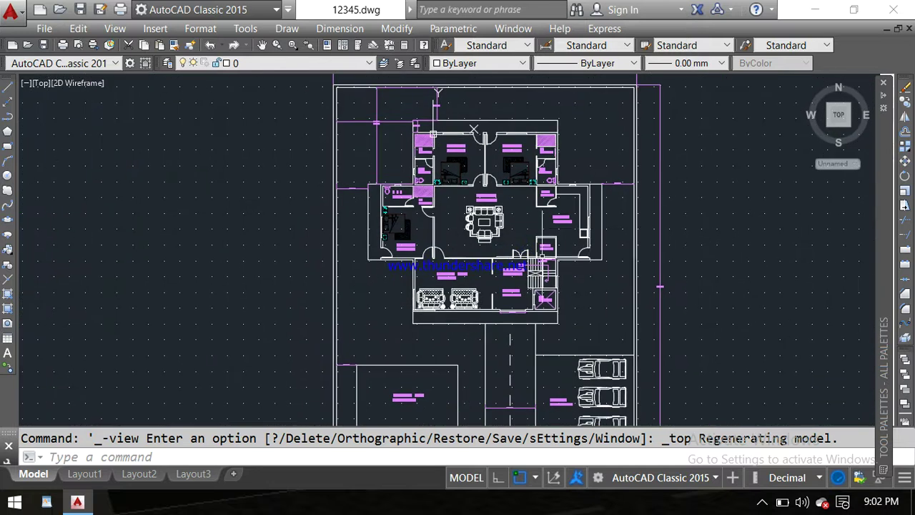
Zoom onto the passage until its 2500 opening dimension and the LIFT 2000X1900 are readable
scroll(492, 266, "up", 2)
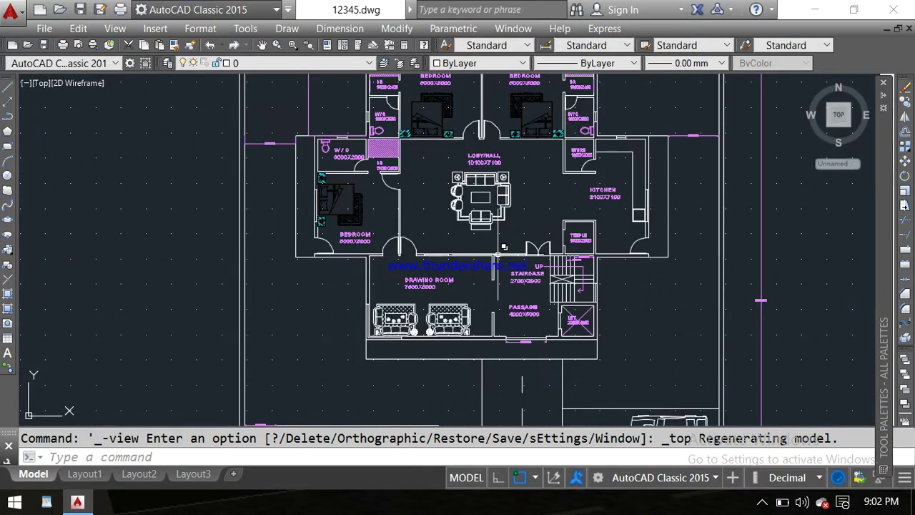
scroll(516, 369, "up", 3)
middle_click_drag(516, 363, 490, 309)
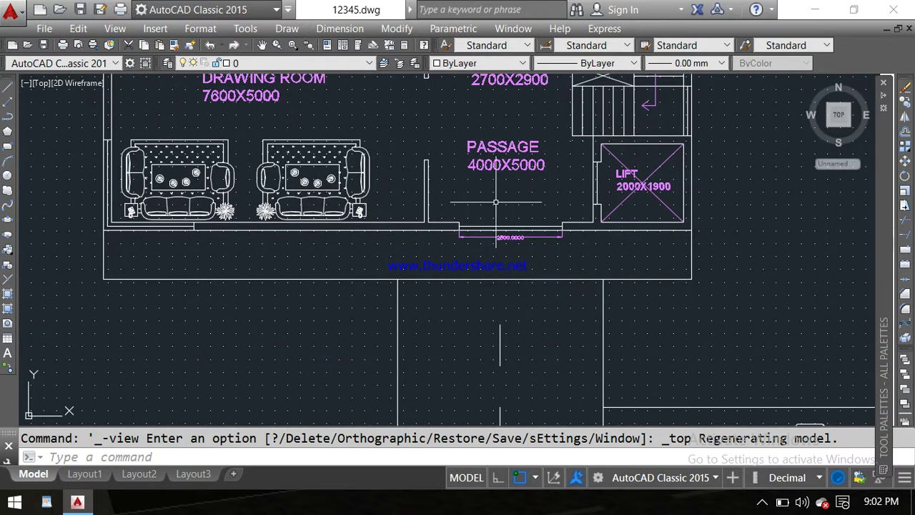
scroll(495, 202, "up", 2)
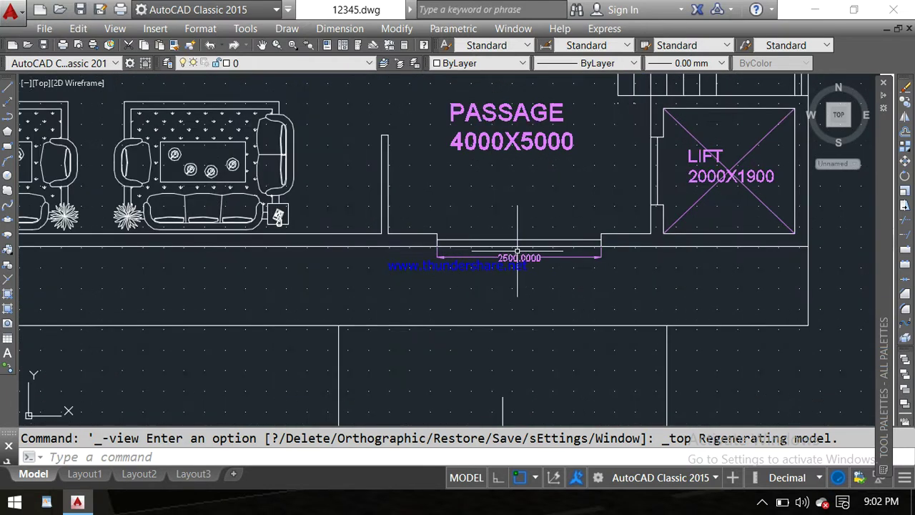
scroll(518, 252, "up", 2)
scroll(517, 251, "up", 2)
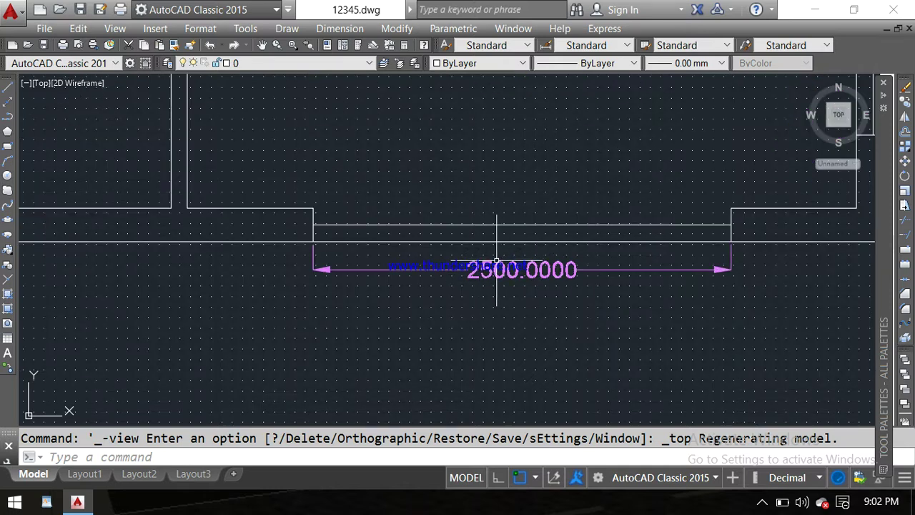
scroll(485, 272, "down", 5)
middle_click_drag(505, 180, 496, 251)
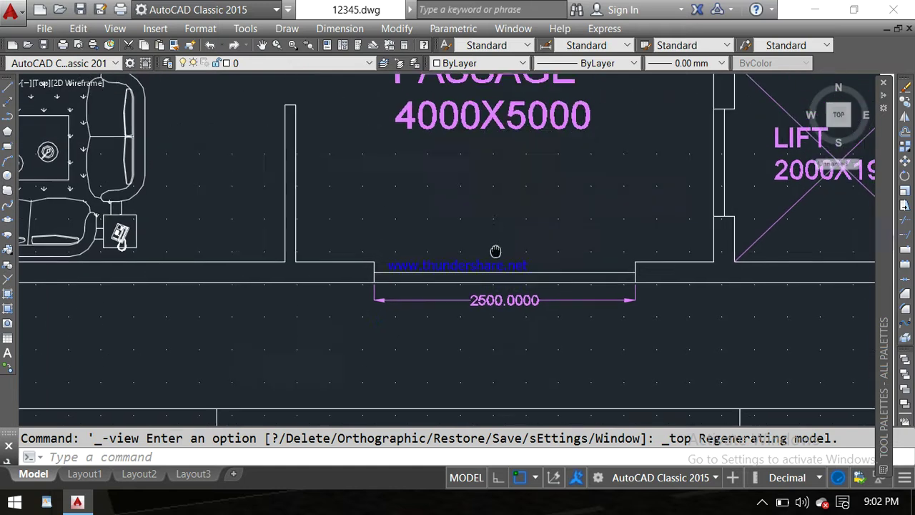
scroll(497, 251, "up", 1)
scroll(397, 351, "up", 1)
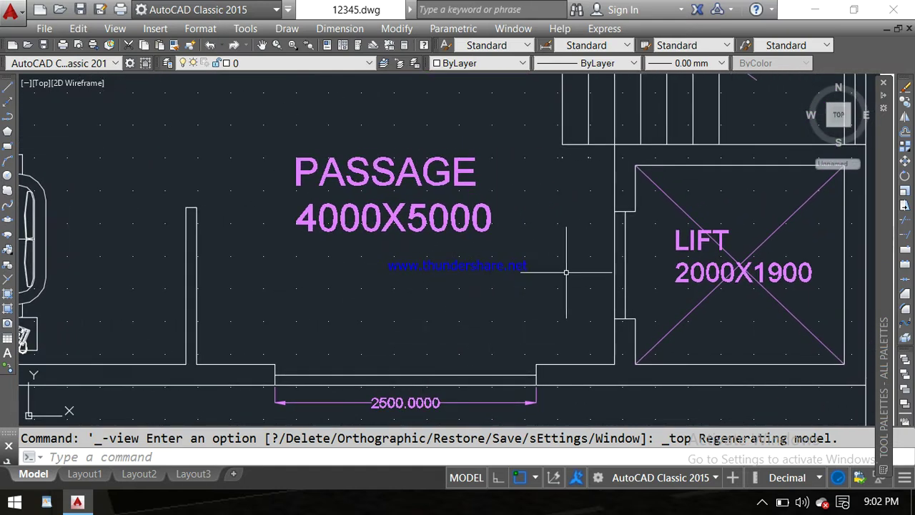
scroll(568, 272, "down", 2)
Pan from the passage to the drawing room and zoom onto the staircase's 1200 and 250 dimensions
middle_click_drag(603, 270, 536, 262)
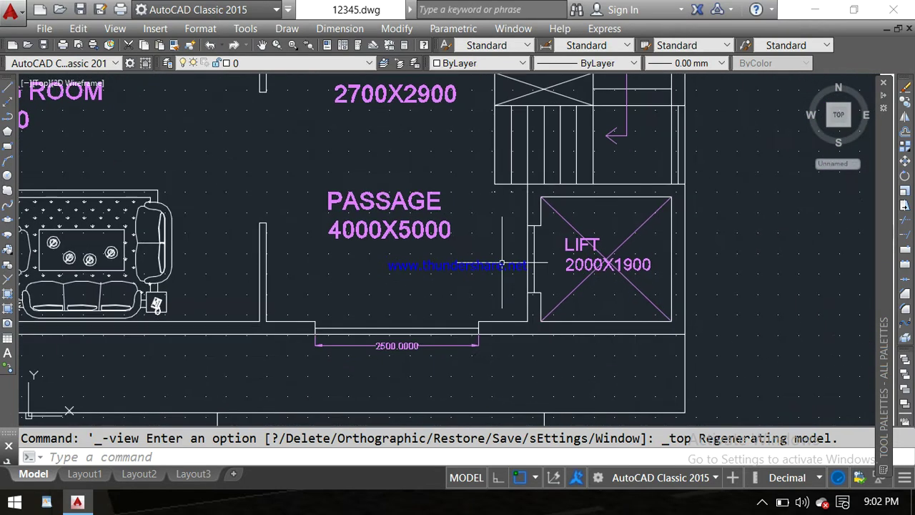
scroll(594, 275, "up", 2)
scroll(633, 271, "down", 2)
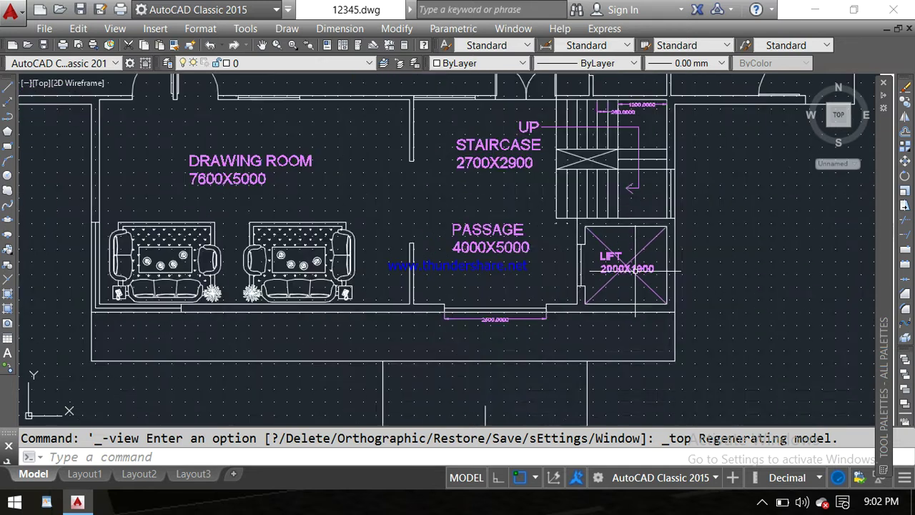
middle_click_drag(542, 261, 574, 303)
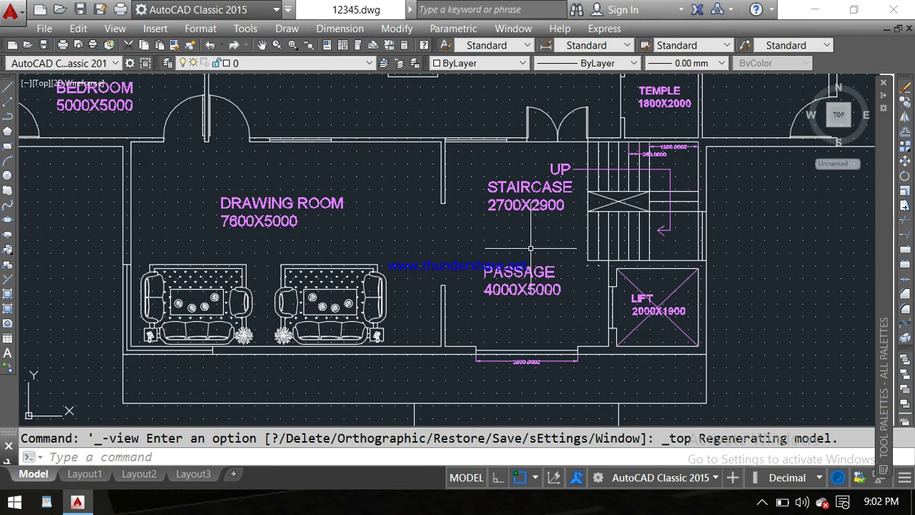
middle_click_drag(516, 243, 516, 271)
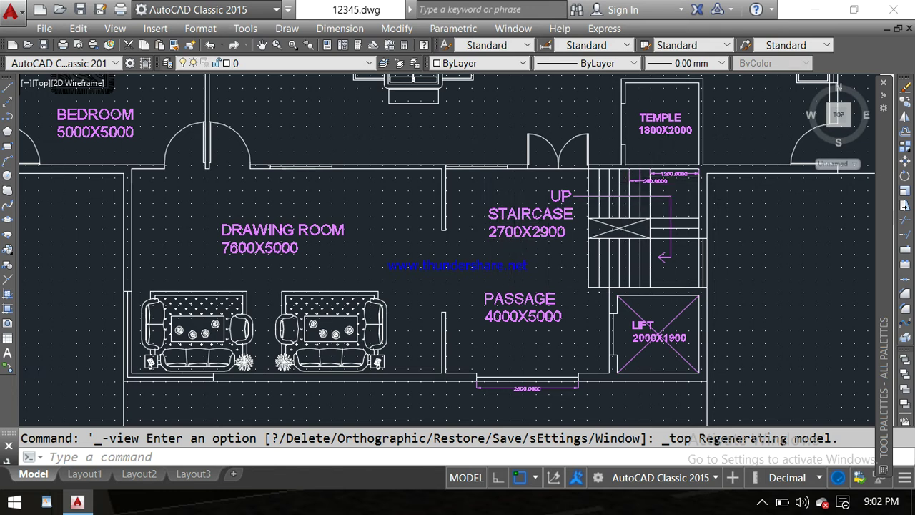
scroll(670, 176, "up", 4)
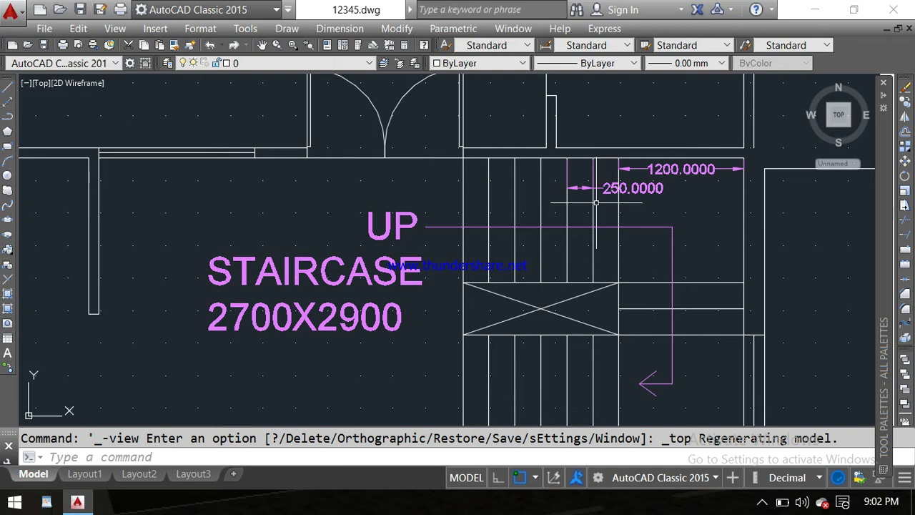
Pan across the drawing room, sofa sets and lift to the bedroom and temple above the staircase
scroll(450, 215, "down", 3)
middle_click_drag(448, 243, 665, 175)
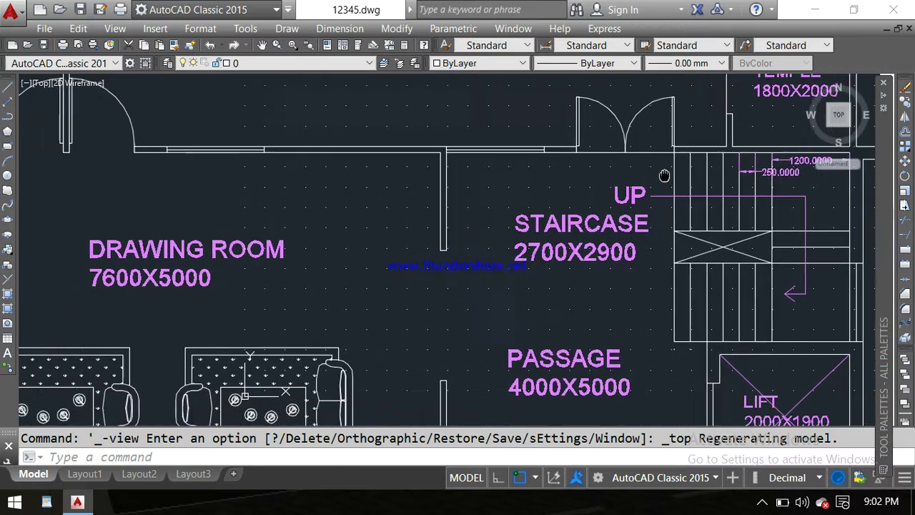
middle_click_drag(482, 260, 522, 206)
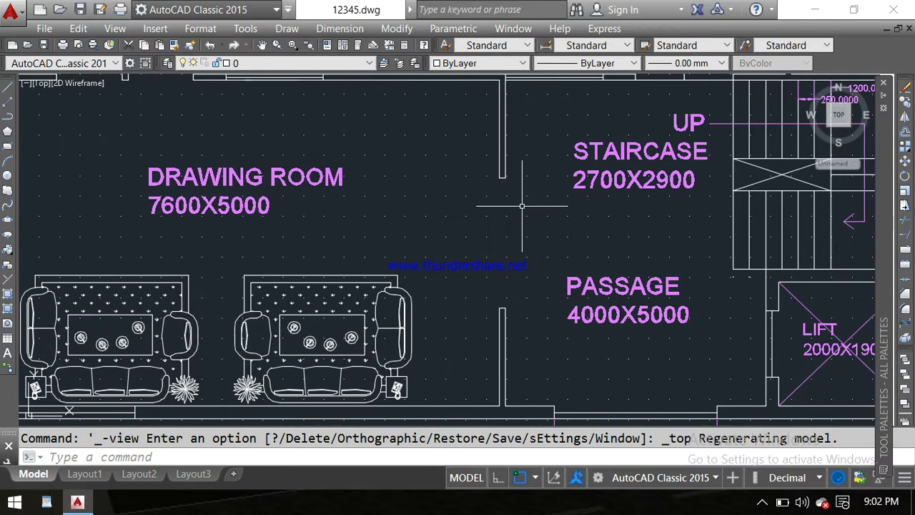
middle_click_drag(450, 222, 545, 208)
scroll(550, 208, "down", 2)
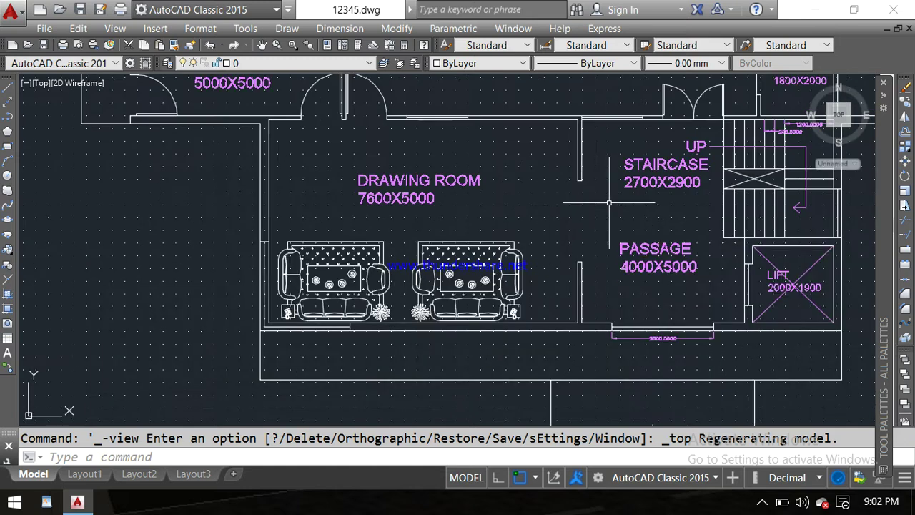
mouse_move(610, 202)
middle_mouse_down()
mouse_move(599, 228)
mouse_move(537, 244)
mouse_move(545, 266)
mouse_move(543, 252)
middle_mouse_up()
Zoom and pan around the DRAWING ROOM 7600X5000 and PASSAGE, recentring on the drawing room
scroll(492, 196, "up", 2)
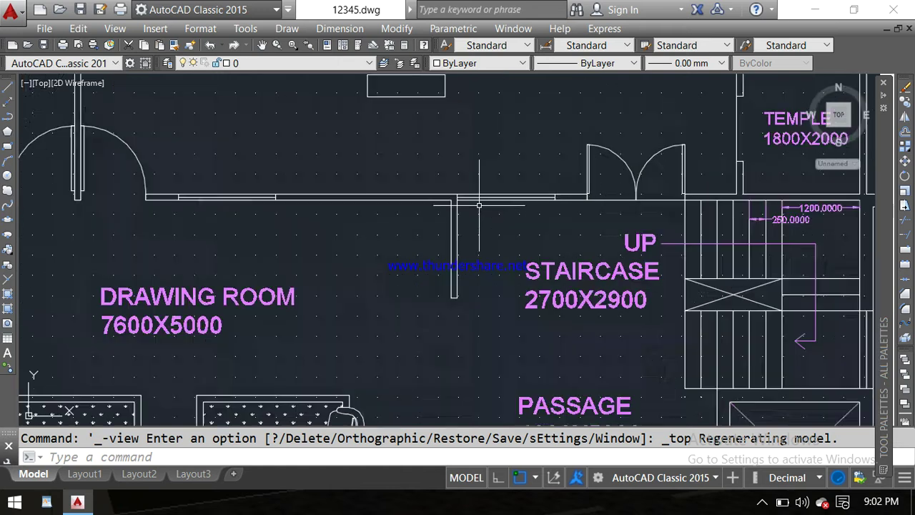
scroll(492, 197, "up", 2)
scroll(500, 193, "down", 2)
scroll(502, 207, "down", 3)
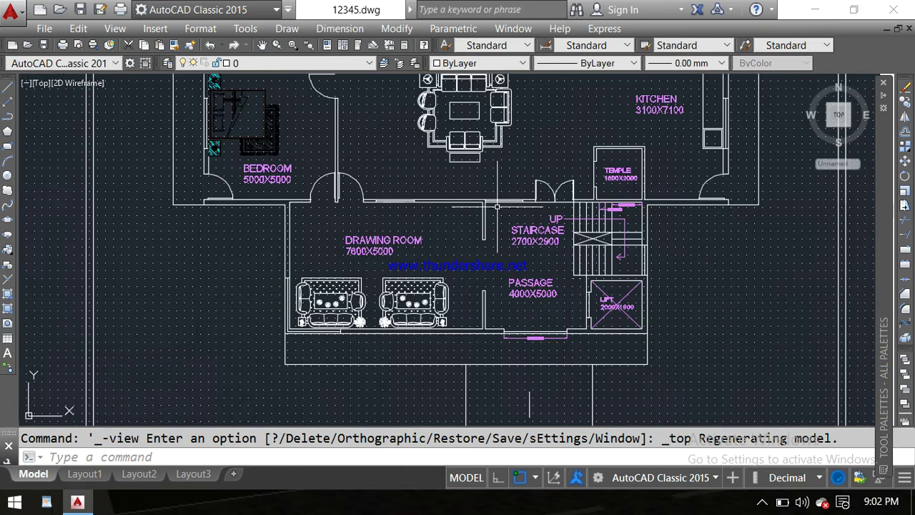
scroll(505, 214, "down", 2)
scroll(507, 218, "up", 1)
scroll(463, 222, "up", 4)
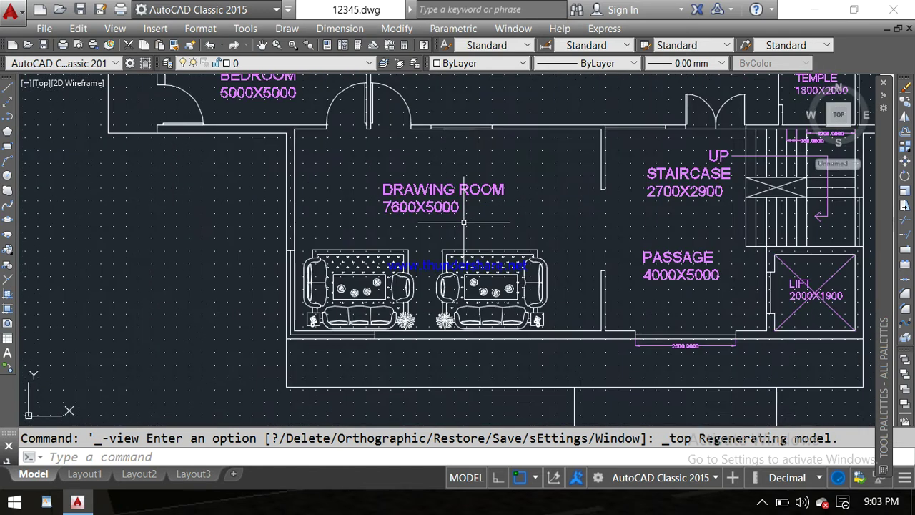
middle_click_drag(623, 231, 604, 225)
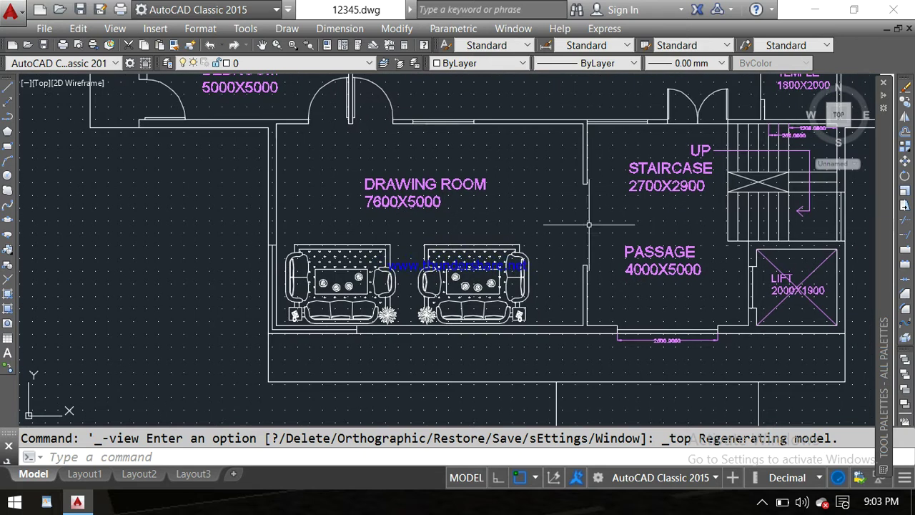
scroll(378, 207, "up", 2)
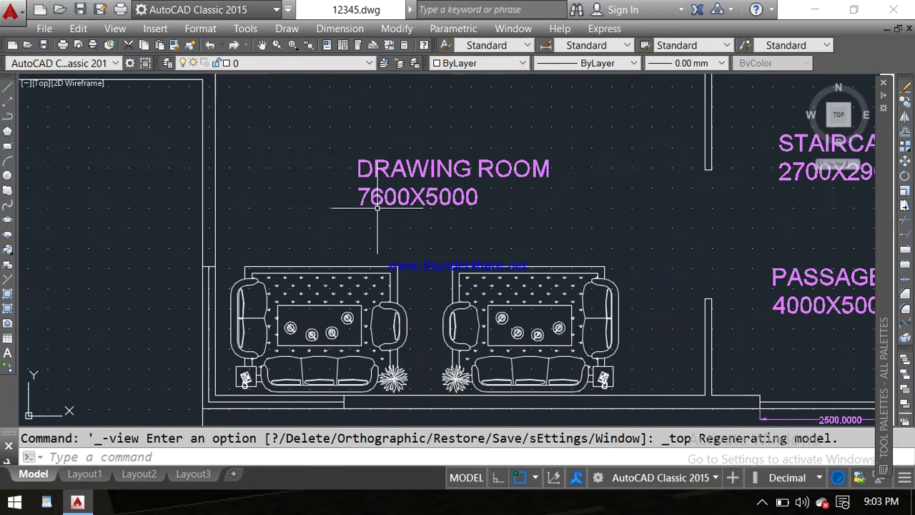
scroll(424, 205, "down", 4)
middle_click_drag(423, 204, 417, 184)
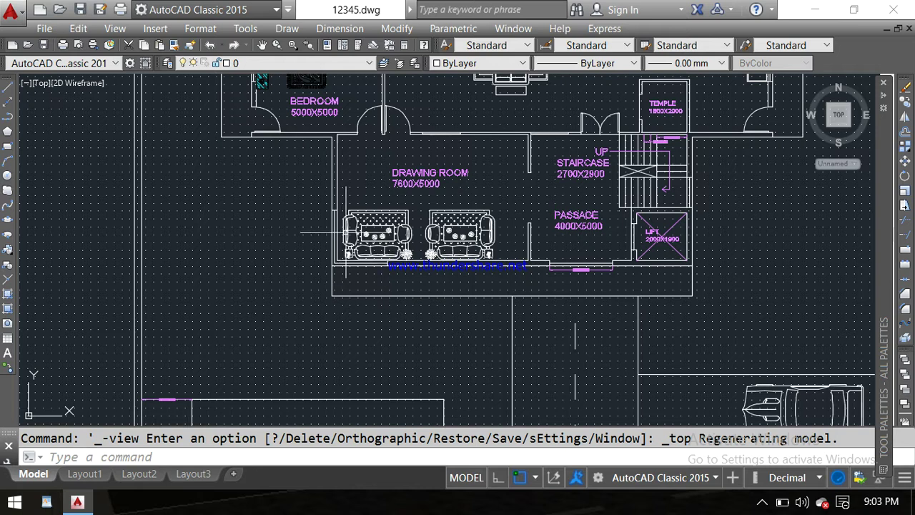
middle_click_drag(346, 232, 335, 213)
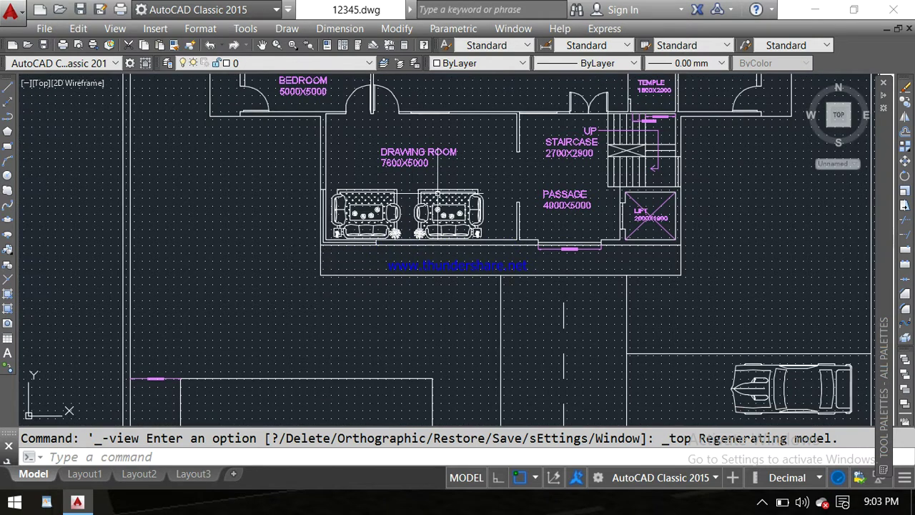
Pan up past the lobby and bedroom to bring the W/C and DR area into view
middle_click_drag(490, 258, 492, 283)
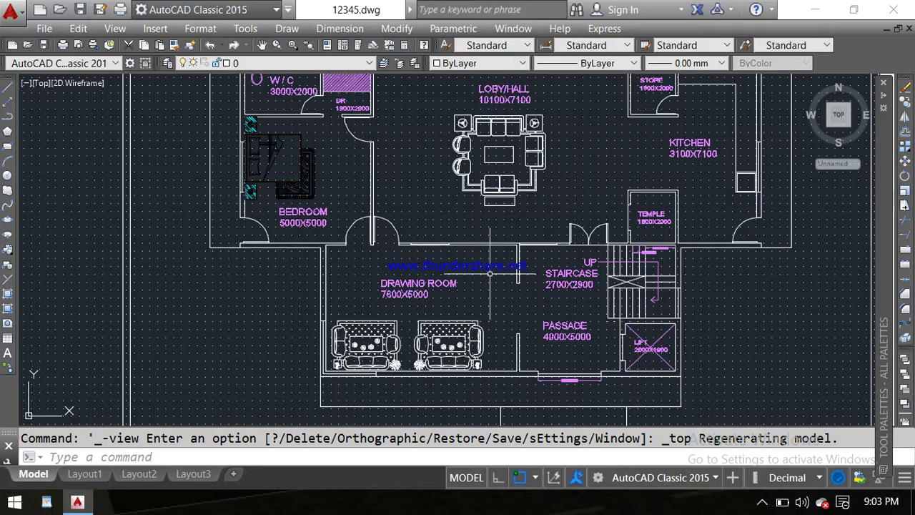
middle_click_drag(379, 250, 387, 295)
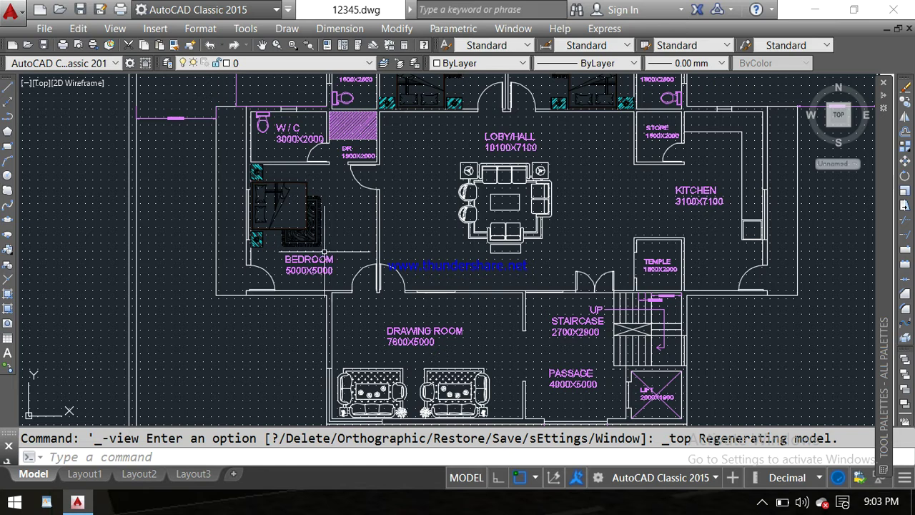
middle_click_drag(341, 247, 354, 271)
scroll(333, 303, "up", 2)
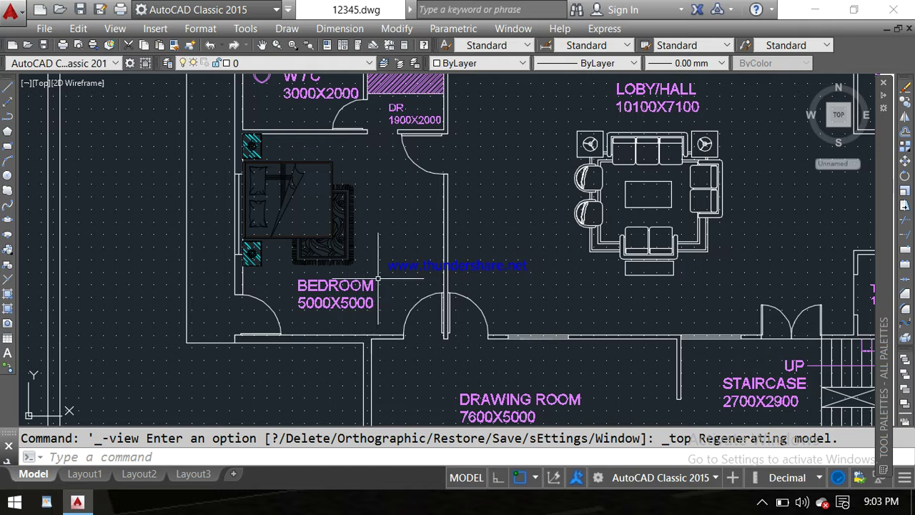
middle_click_drag(365, 263, 368, 299)
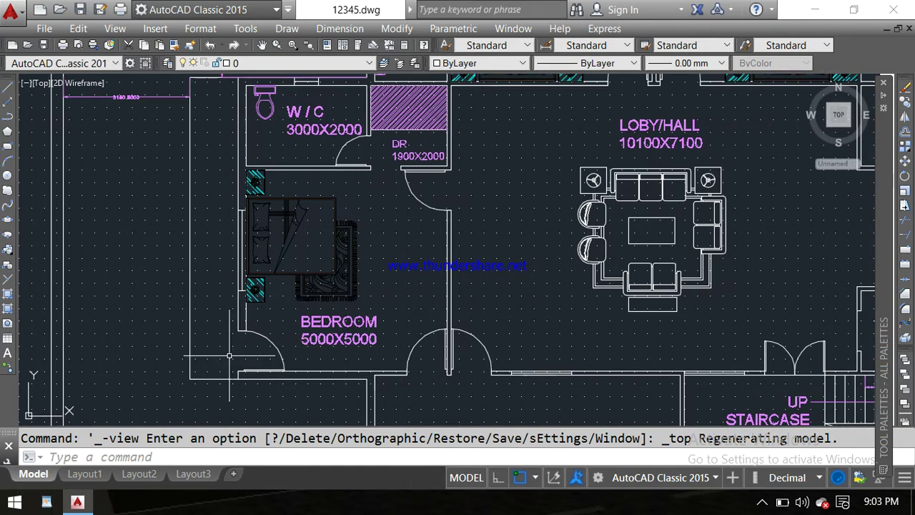
middle_click_drag(215, 213, 212, 237)
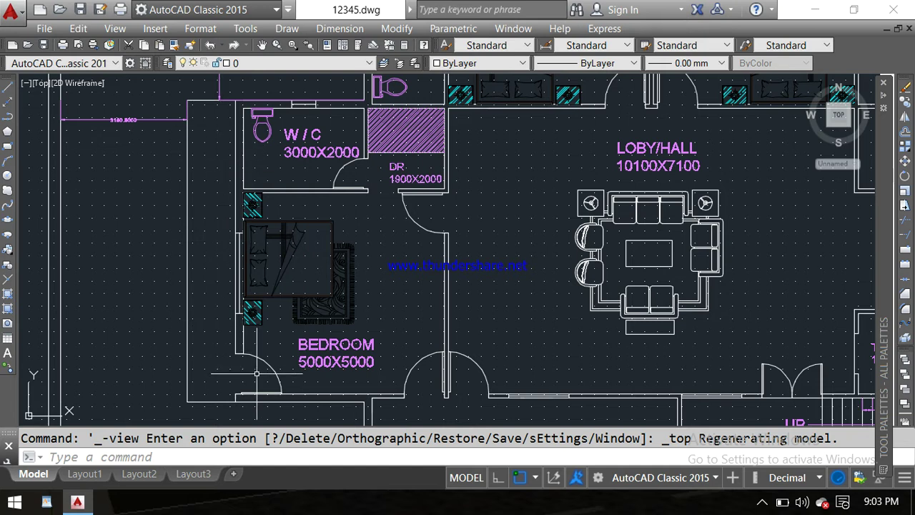
Zoom in close on the W/C 3000X2000 and DR 1900X2000
scroll(256, 373, "up", 2)
scroll(279, 345, "down", 4)
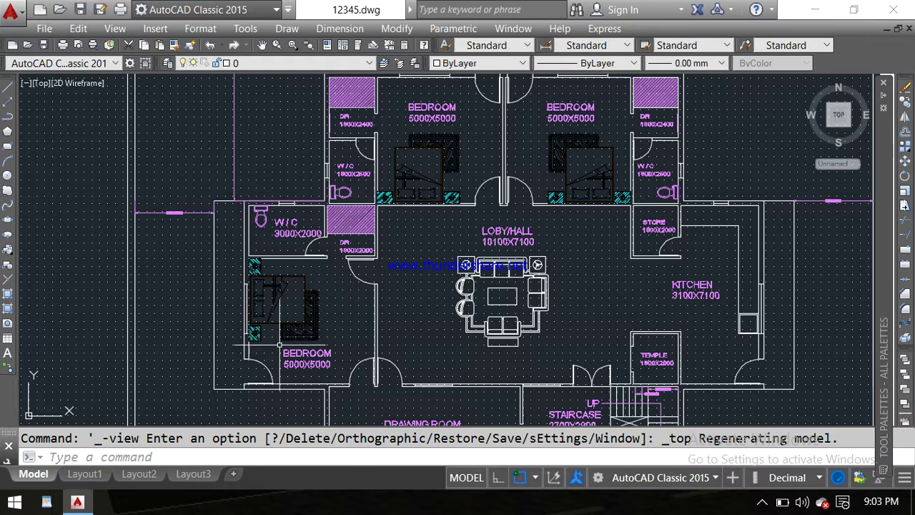
scroll(284, 301, "up", 2)
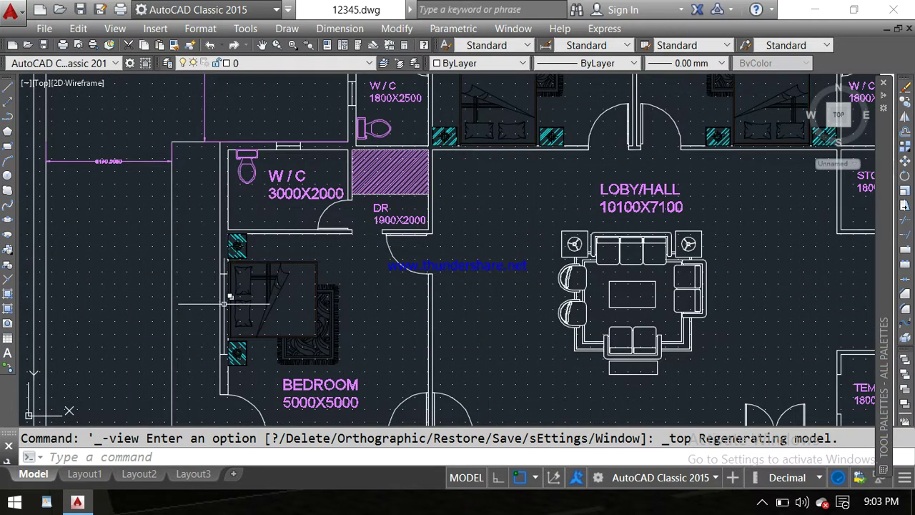
scroll(224, 303, "up", 2)
scroll(245, 292, "down", 5)
scroll(318, 319, "up", 1)
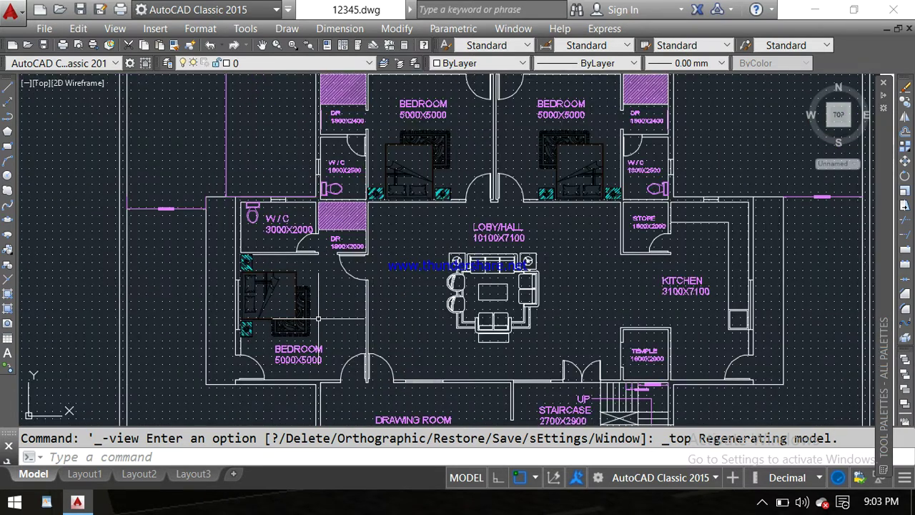
middle_click_drag(319, 261, 320, 295)
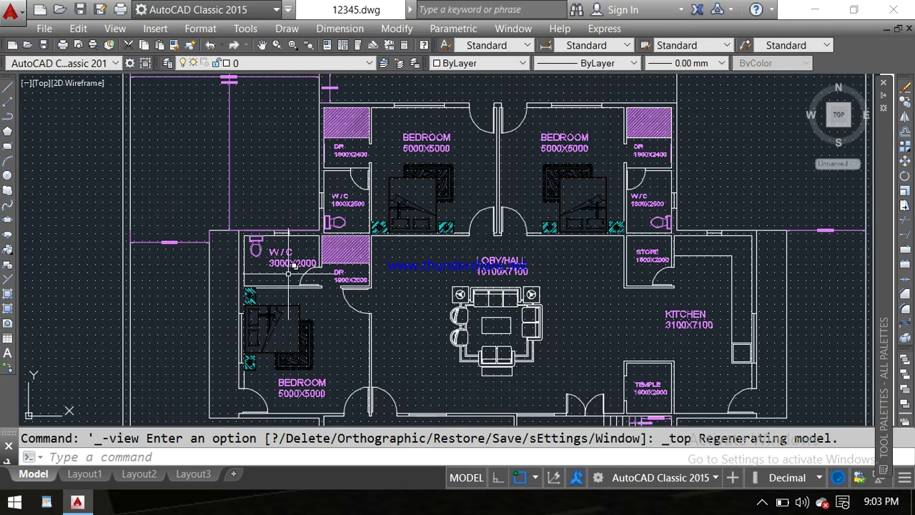
scroll(279, 265, "up", 2)
scroll(280, 265, "up", 2)
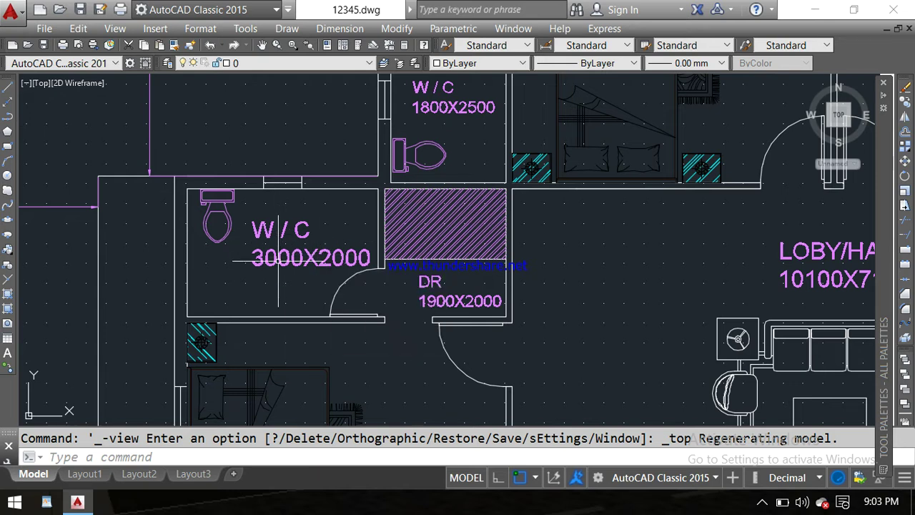
Zoom out and pan past the lower bedroom to recentre the plan on the lobby/hall
scroll(278, 261, "down", 2)
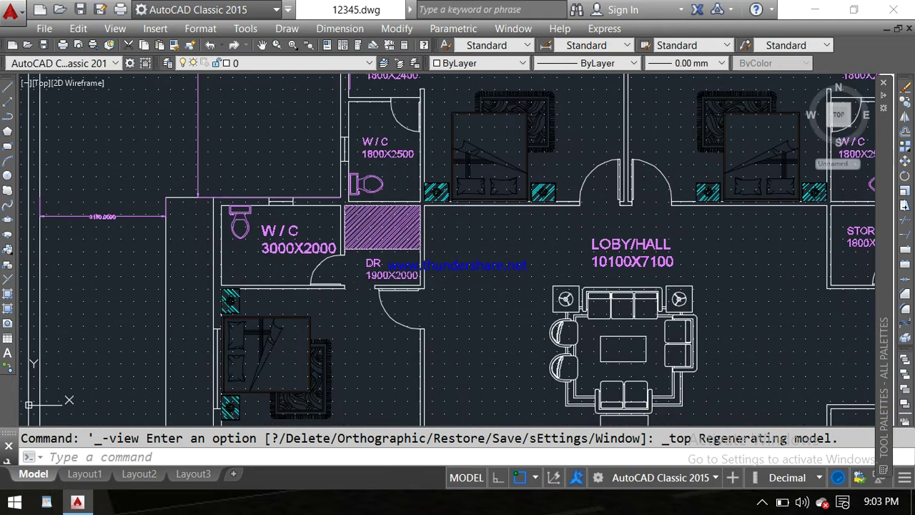
scroll(275, 193, "up", 4)
scroll(292, 216, "down", 4)
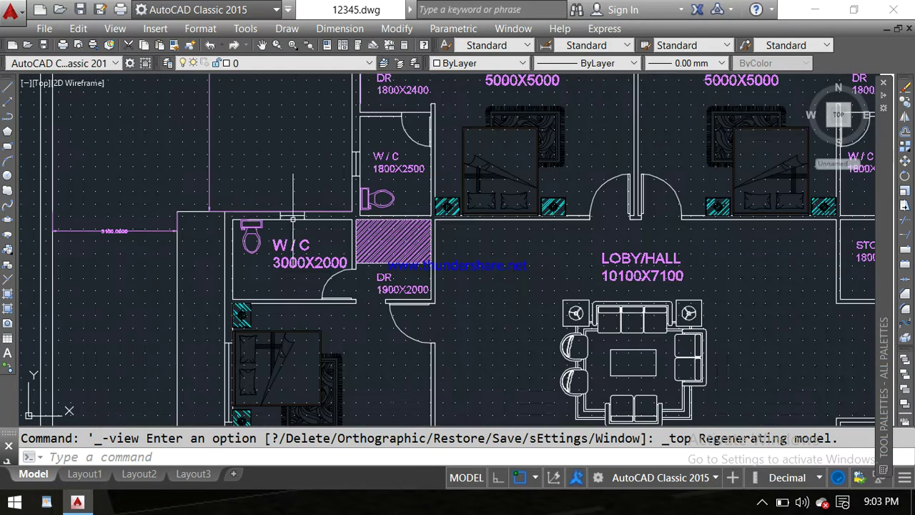
middle_click_drag(325, 294, 314, 257)
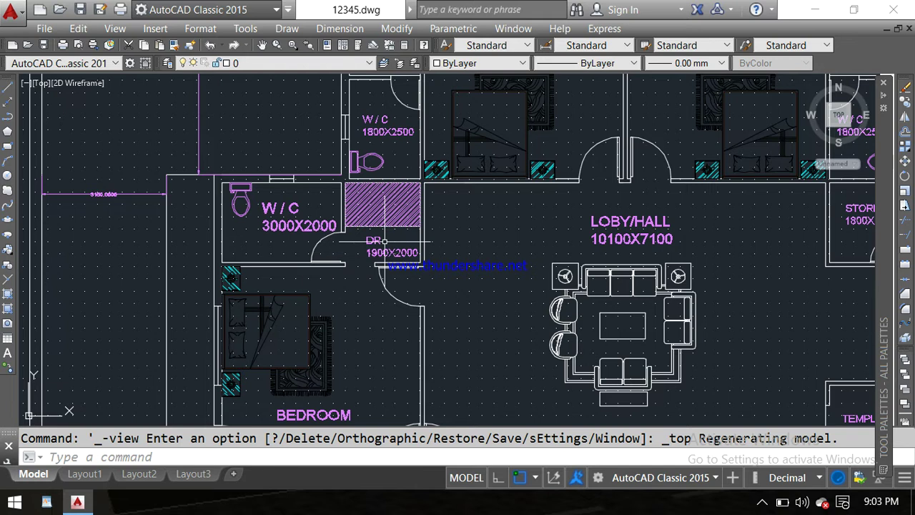
middle_click_drag(384, 241, 370, 242)
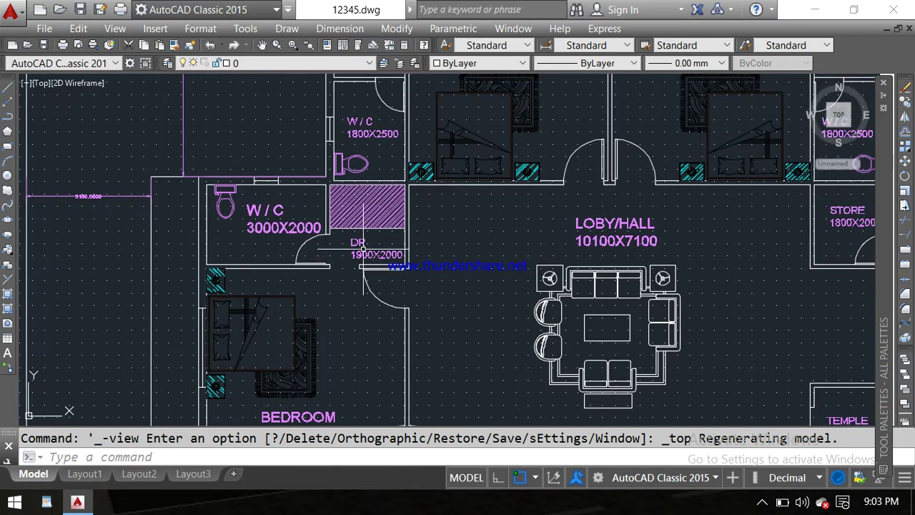
scroll(365, 248, "up", 2)
scroll(384, 245, "down", 5)
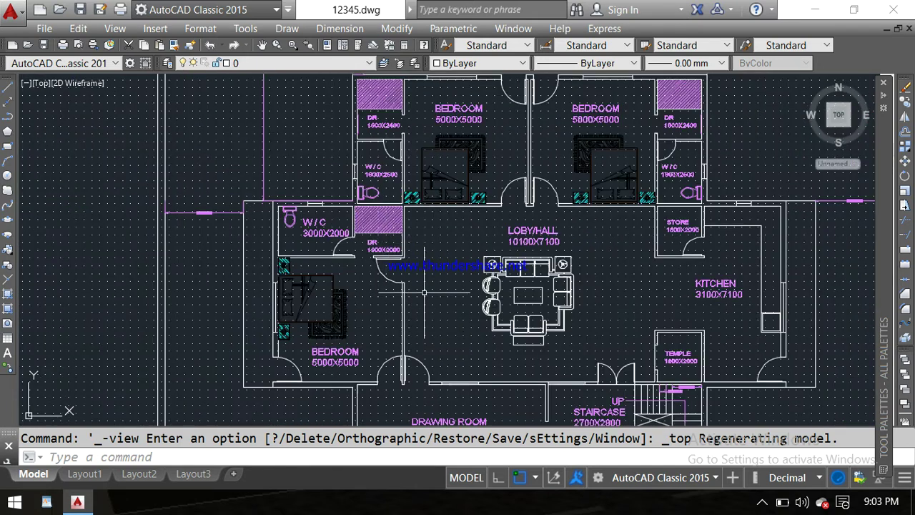
middle_click_drag(425, 292, 419, 279)
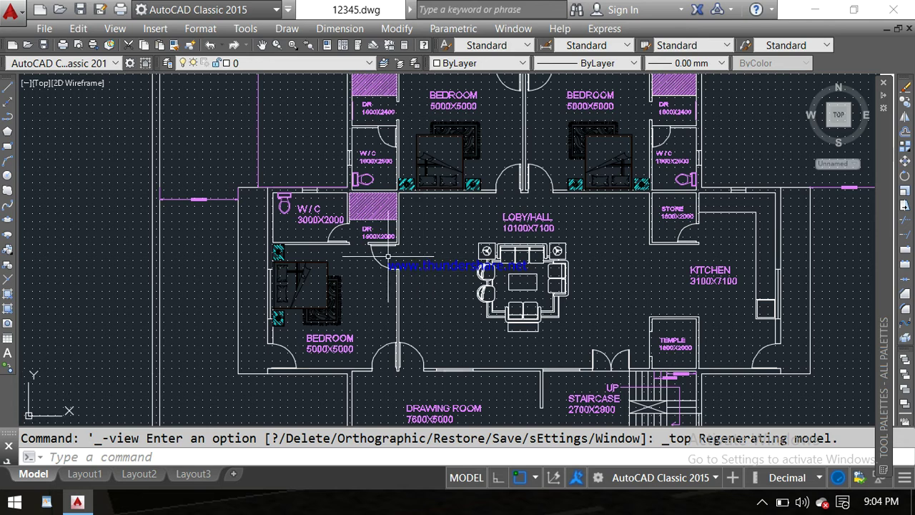
Pan toward the kitchen, store and temple so the furnished lobby sits centred beside them
scroll(390, 256, "up", 2)
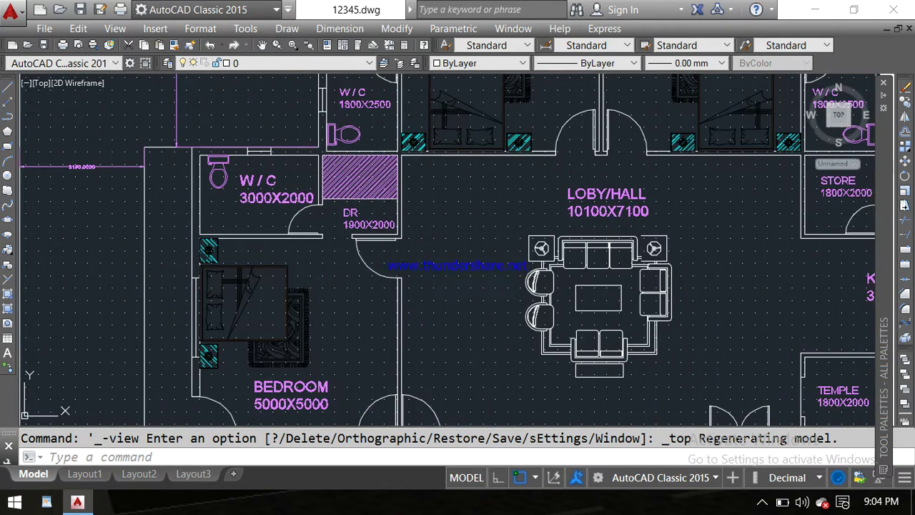
middle_click_drag(435, 244, 305, 218)
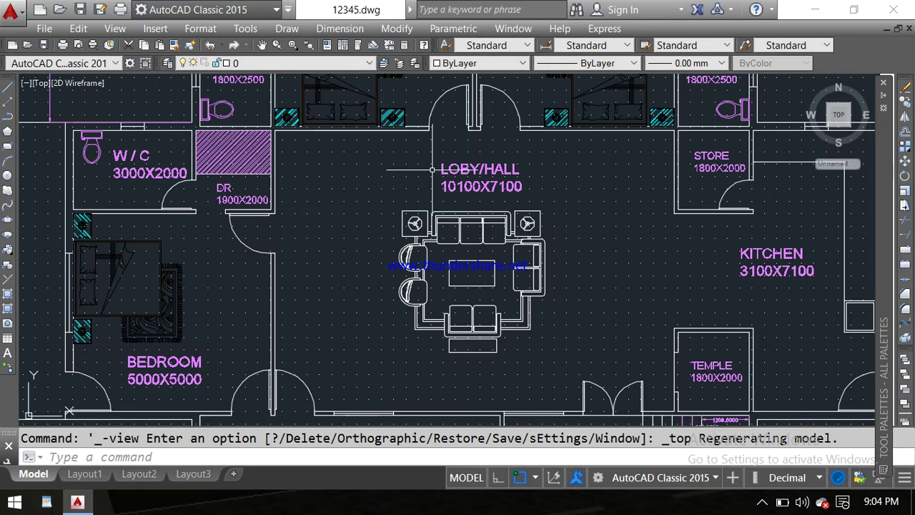
middle_click_drag(593, 206, 579, 190)
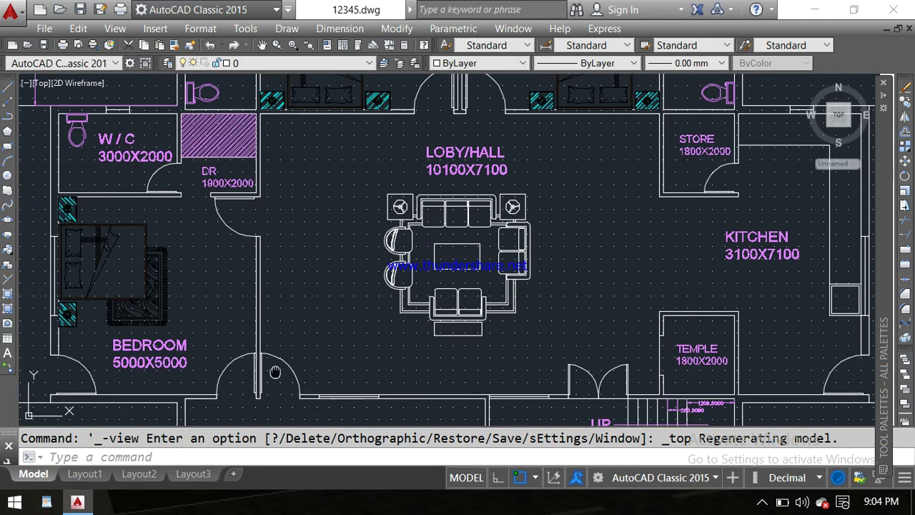
middle_click_drag(277, 372, 269, 350)
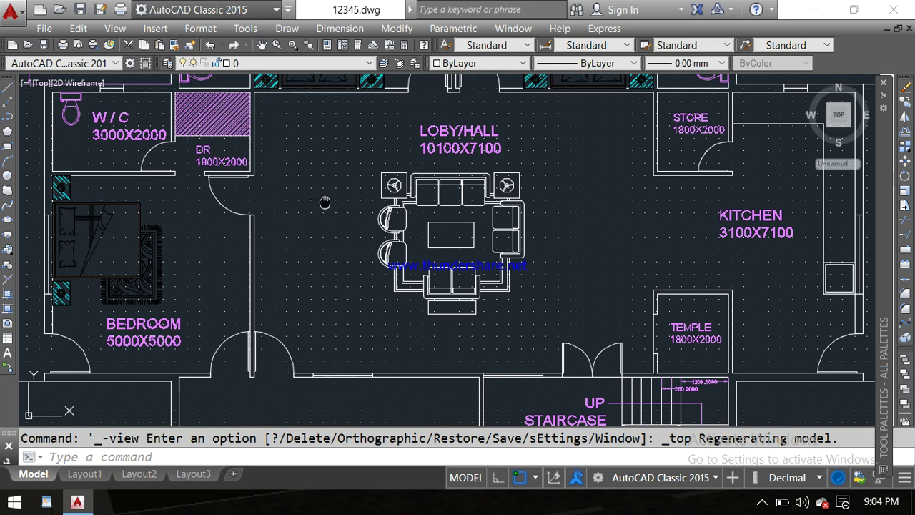
middle_click_drag(324, 203, 304, 205)
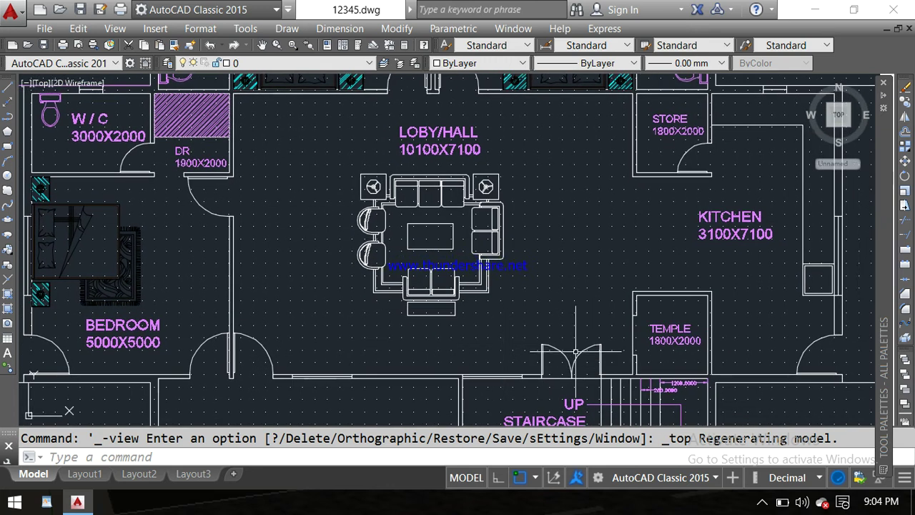
middle_click_drag(576, 352, 537, 346)
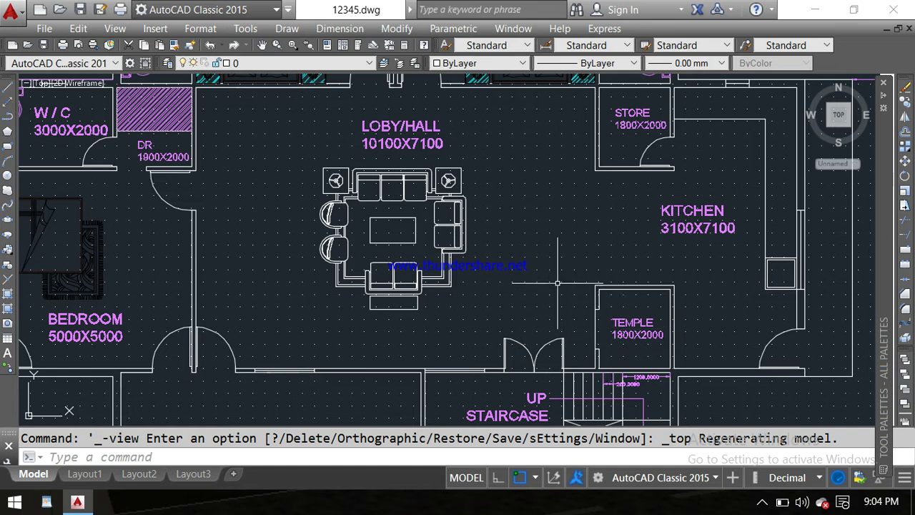
Pan to show the whole hall, store and kitchen, then zoom out over the bedrooms, drawing room and staircase
middle_click_drag(557, 215, 558, 236)
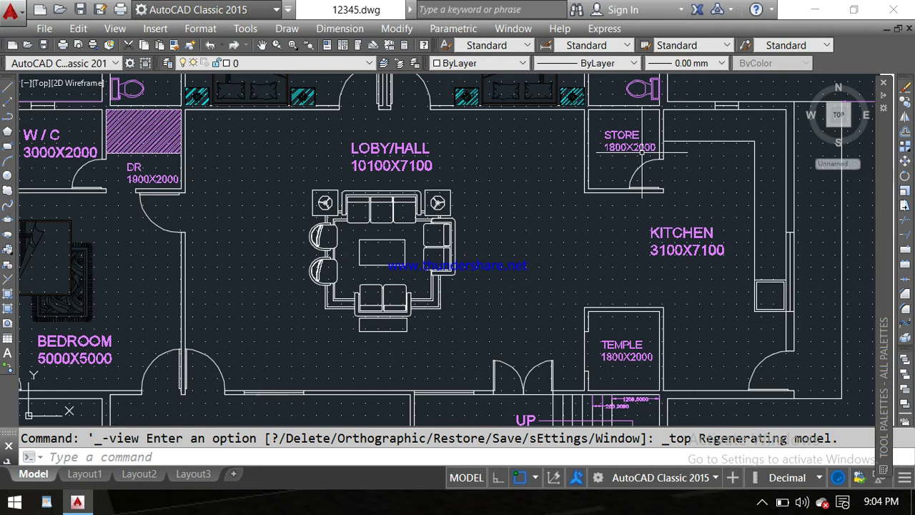
middle_click_drag(638, 152, 587, 156)
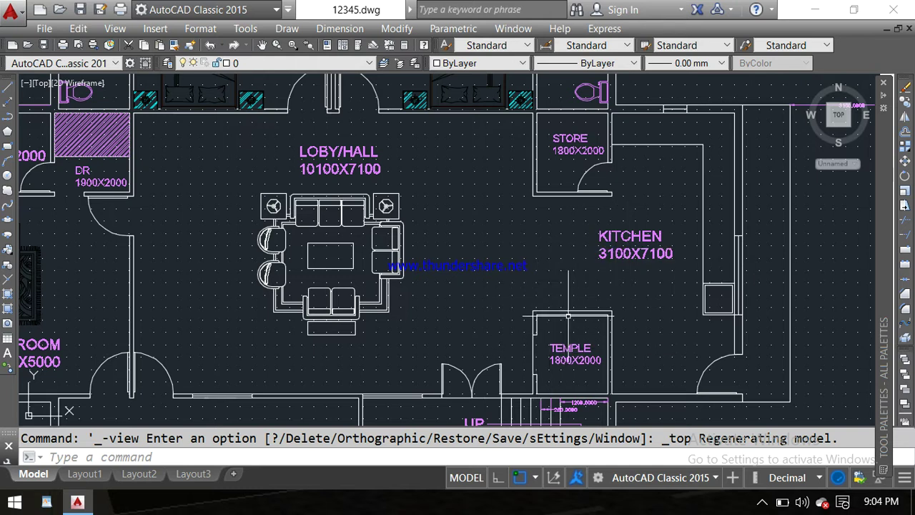
scroll(533, 282, "down", 2)
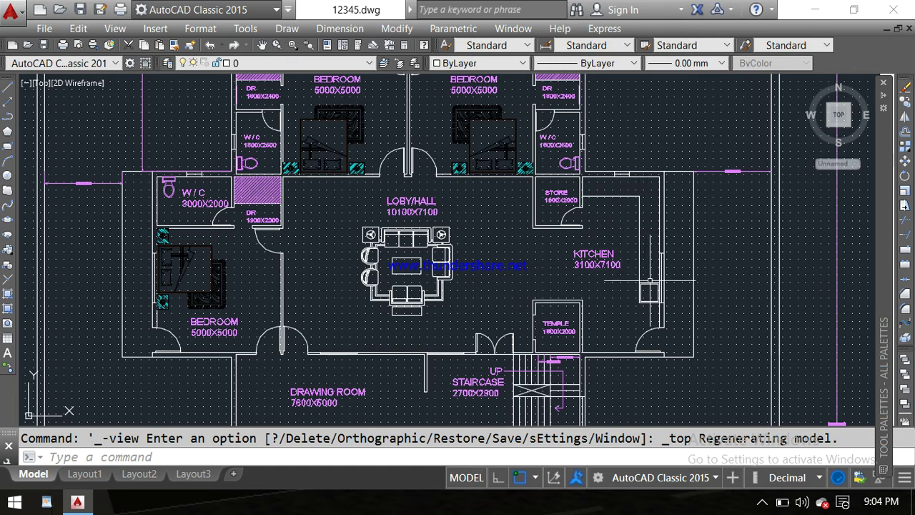
Look over the drawing room, passage and lift, then centre the LOBY/HALL
scroll(648, 343, "up", 1)
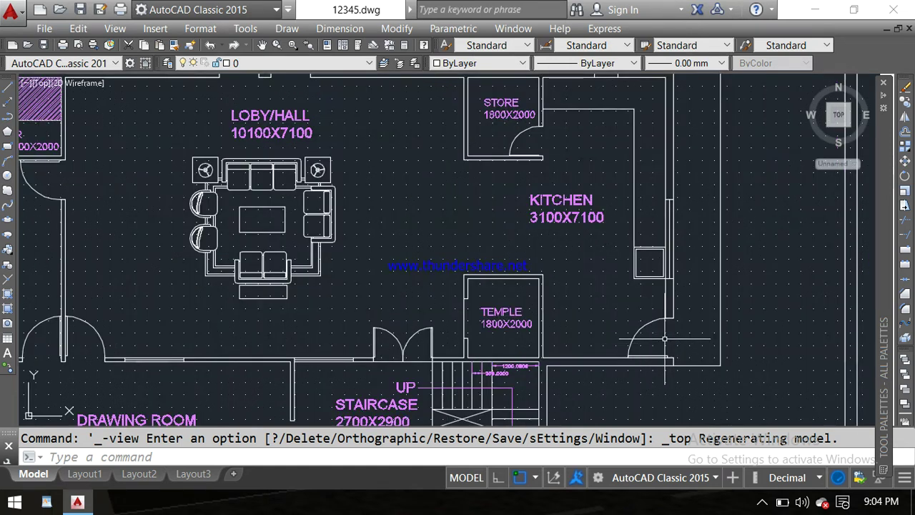
scroll(658, 341, "up", 1)
scroll(675, 191, "down", 2)
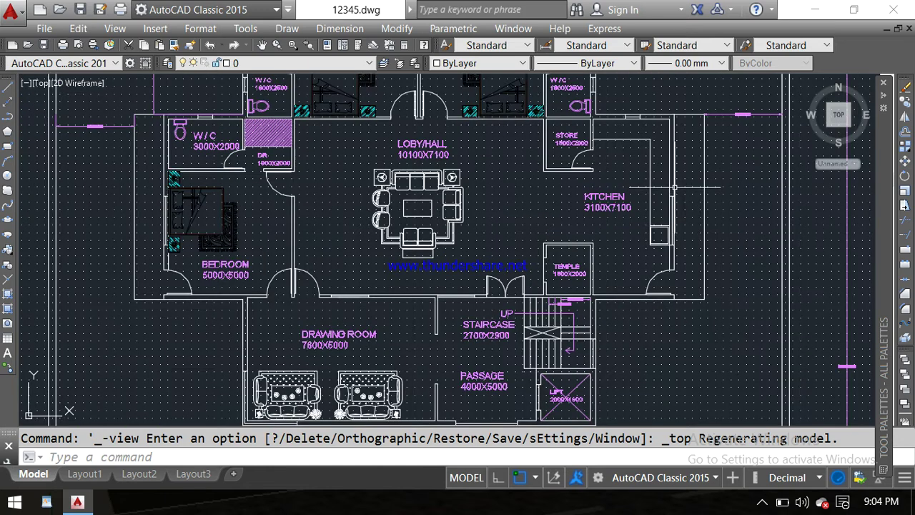
middle_click_drag(665, 131, 665, 211)
scroll(665, 211, "up", 2)
scroll(658, 193, "up", 2)
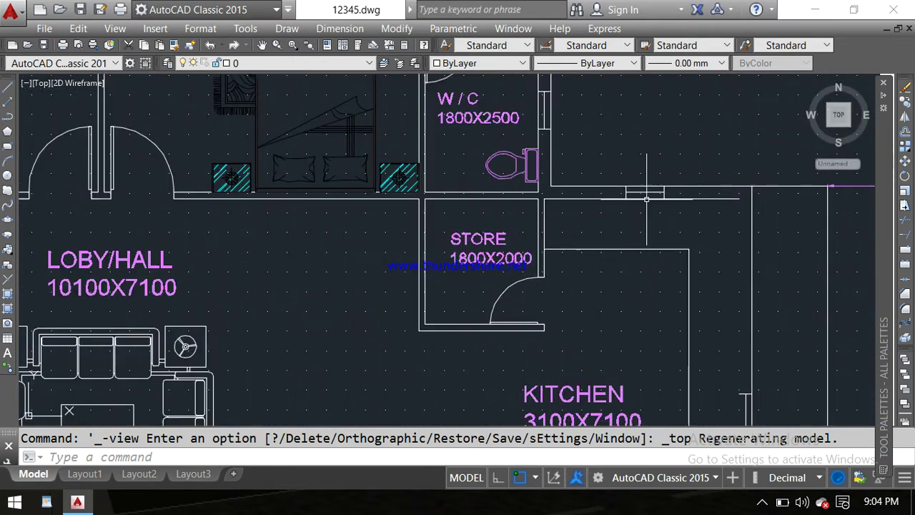
scroll(657, 192, "down", 1)
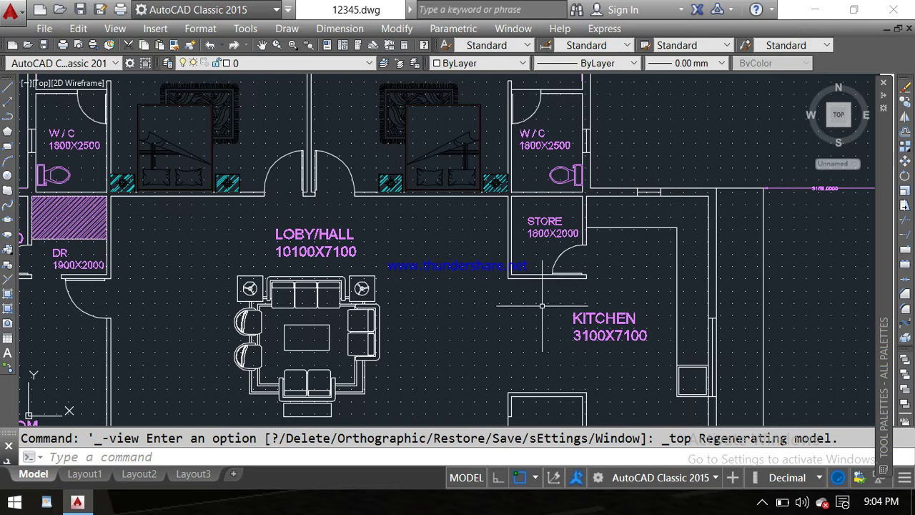
middle_click_drag(543, 307, 633, 276)
Move past the hall and sofa set to frame the two upper bedrooms
scroll(567, 275, "down", 2)
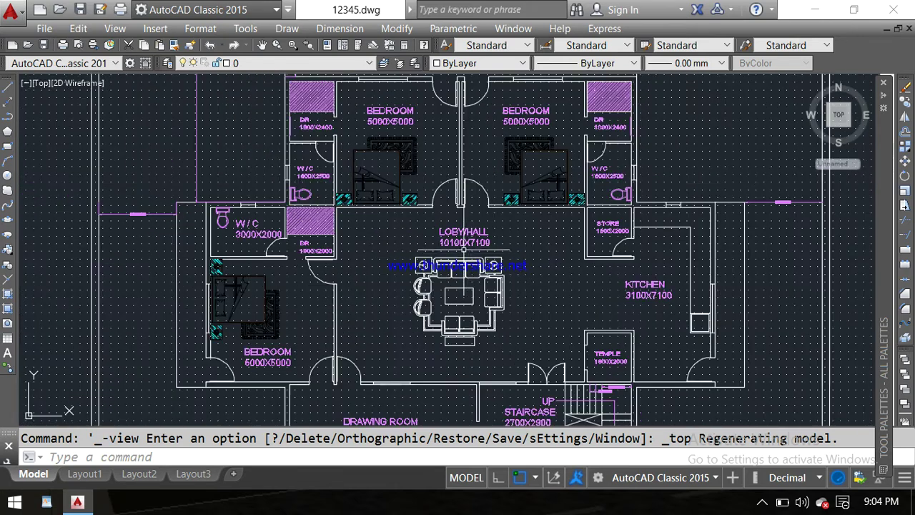
scroll(465, 233, "up", 4)
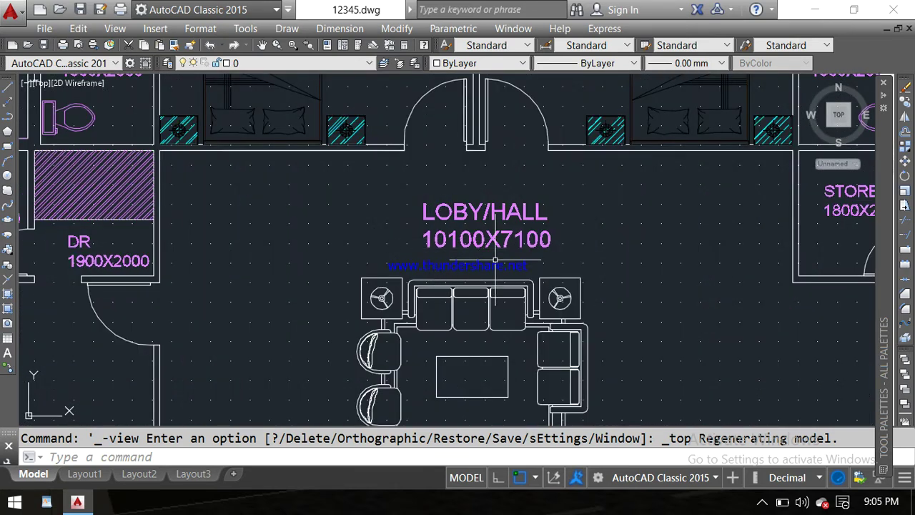
middle_click_drag(495, 263, 485, 216)
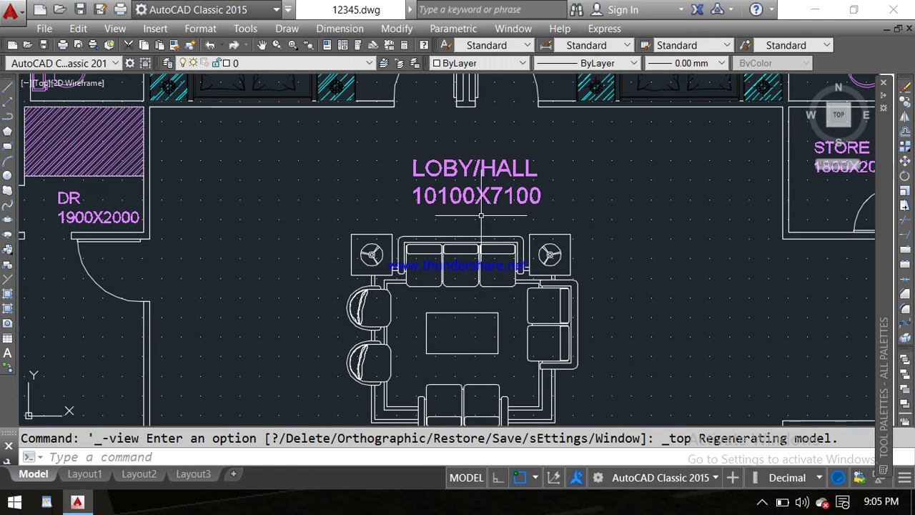
scroll(438, 198, "up", 2)
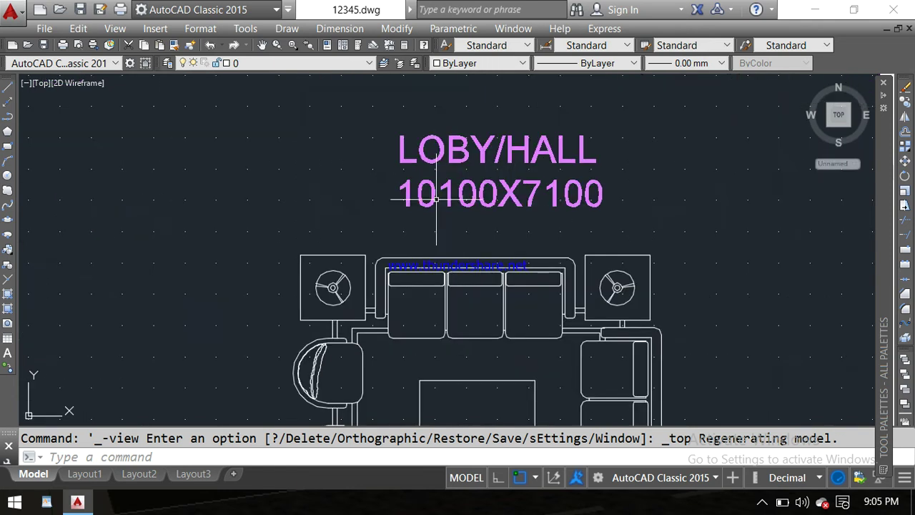
scroll(464, 195, "down", 2)
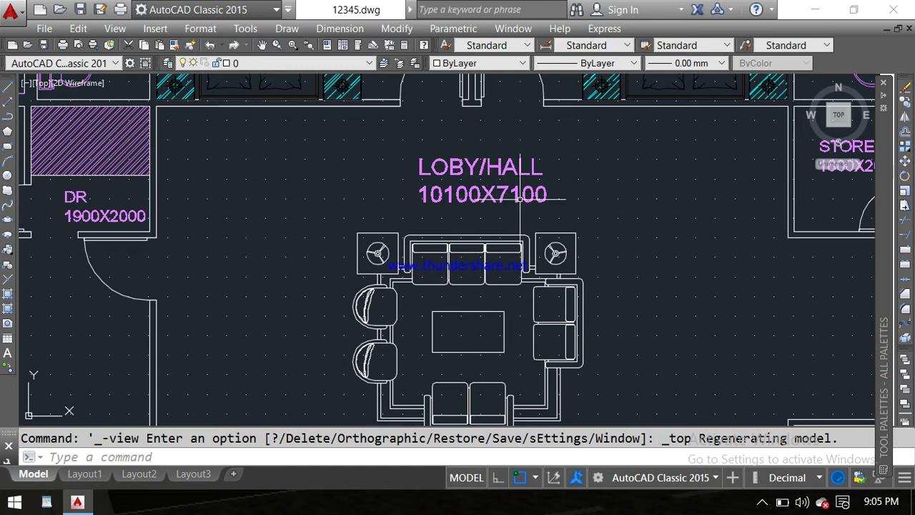
scroll(486, 191, "down", 2)
middle_click_drag(557, 181, 557, 346)
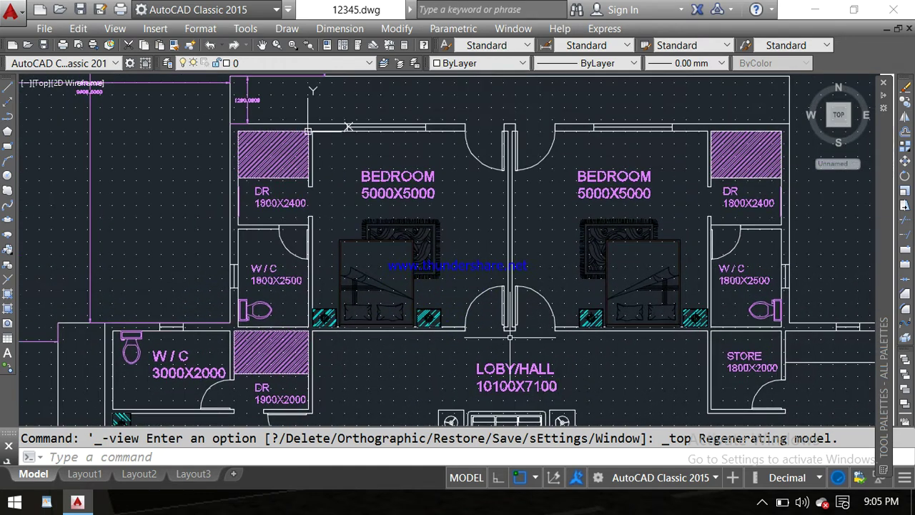
middle_click_drag(445, 231, 439, 260)
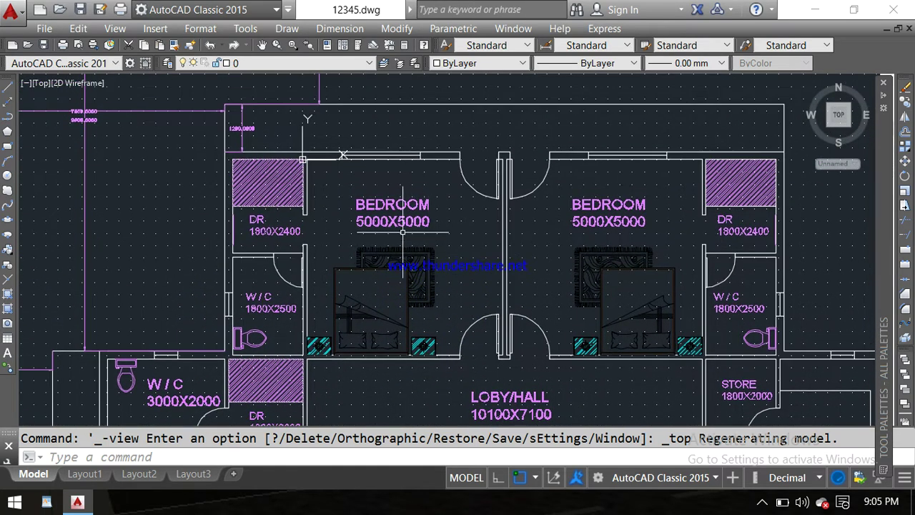
Recentre on the left bedroom, then frame both bedrooms, W/Cs and the LOBY/HALL together
scroll(374, 226, "up", 2)
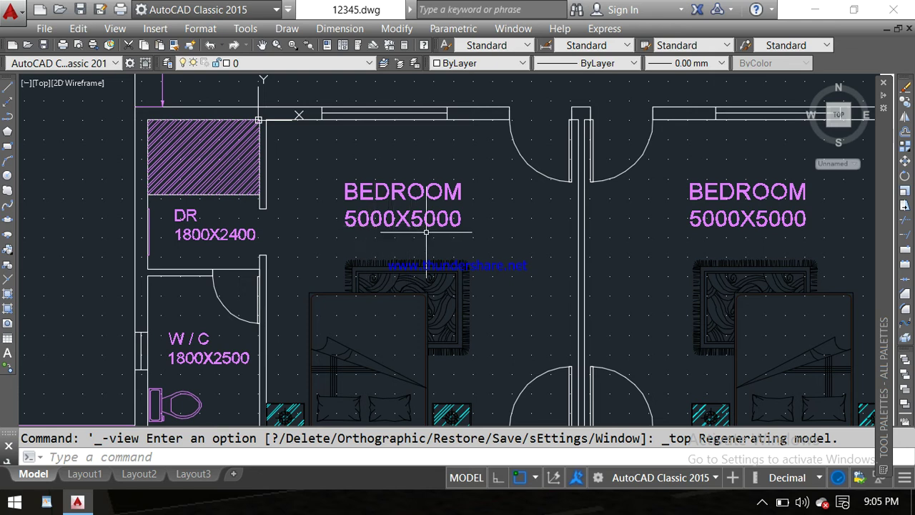
scroll(426, 233, "down", 2)
middle_click_drag(381, 231, 400, 220)
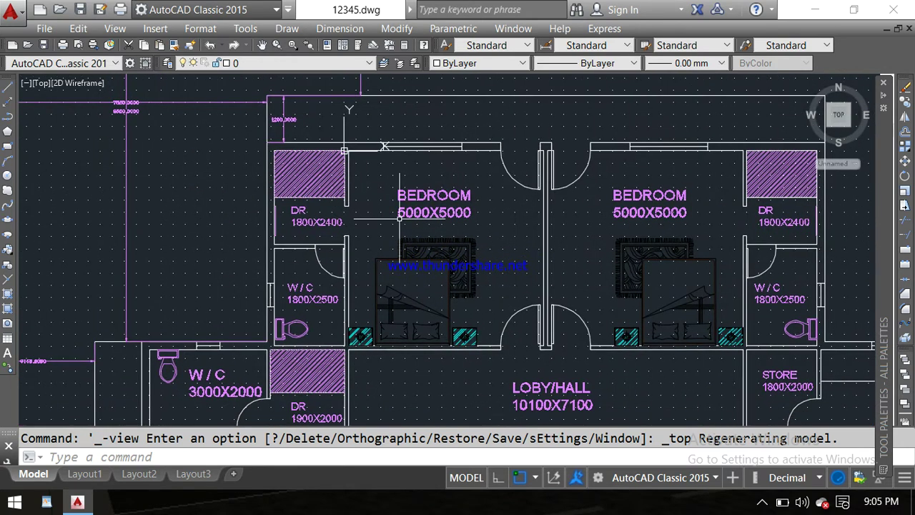
scroll(301, 225, "up", 4)
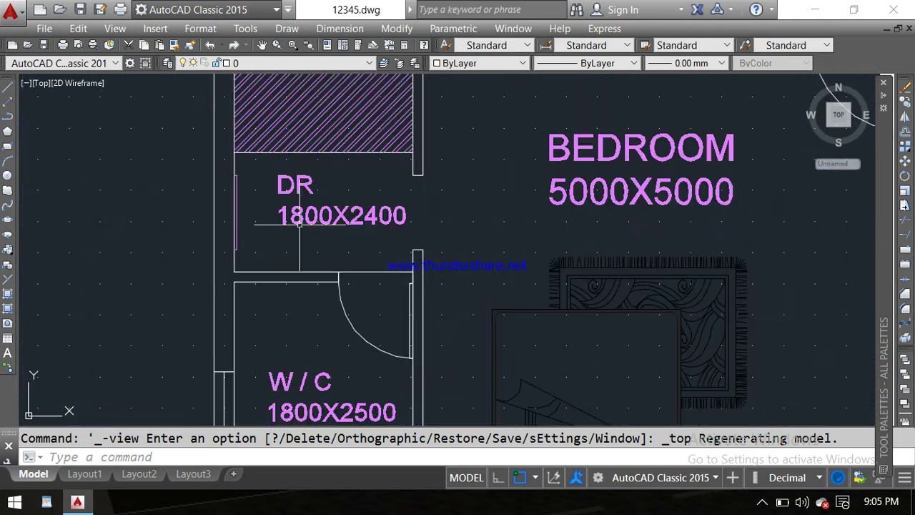
scroll(391, 221, "down", 2)
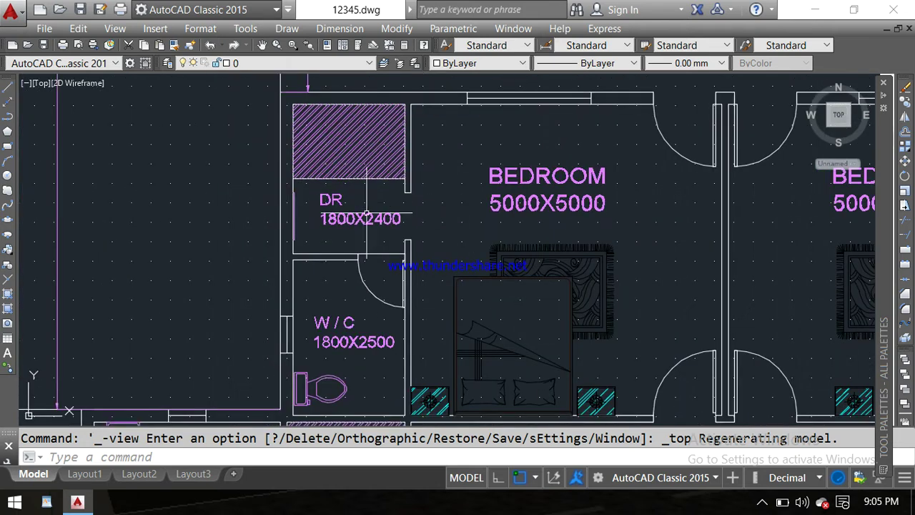
middle_click_drag(369, 279, 358, 221)
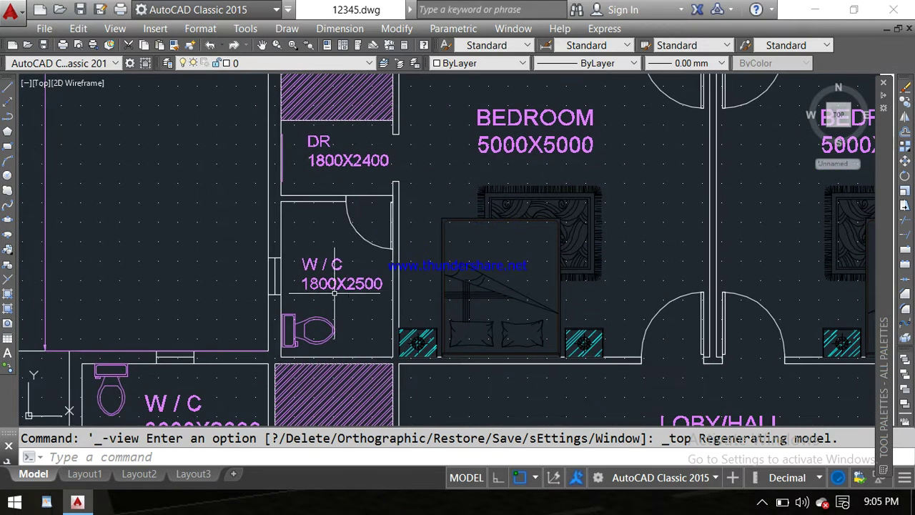
scroll(320, 285, "up", 1)
scroll(304, 281, "down", 2)
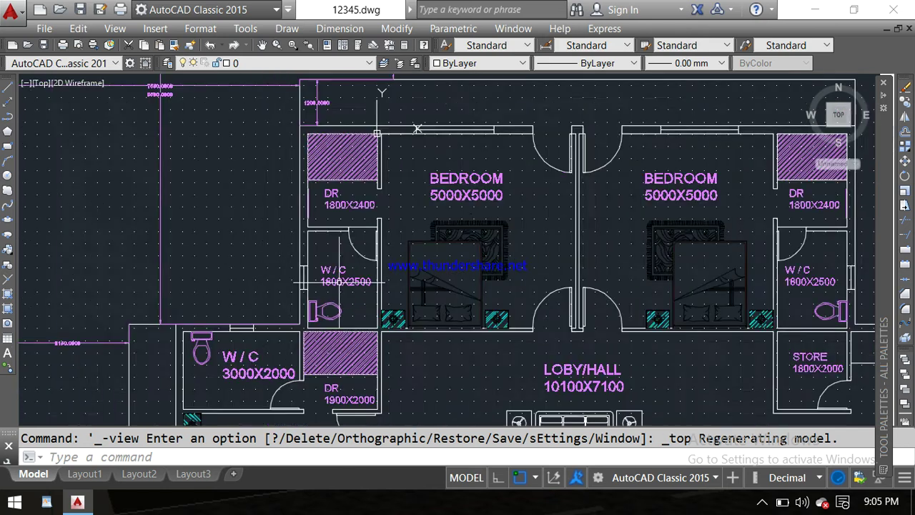
scroll(311, 276, "up", 2)
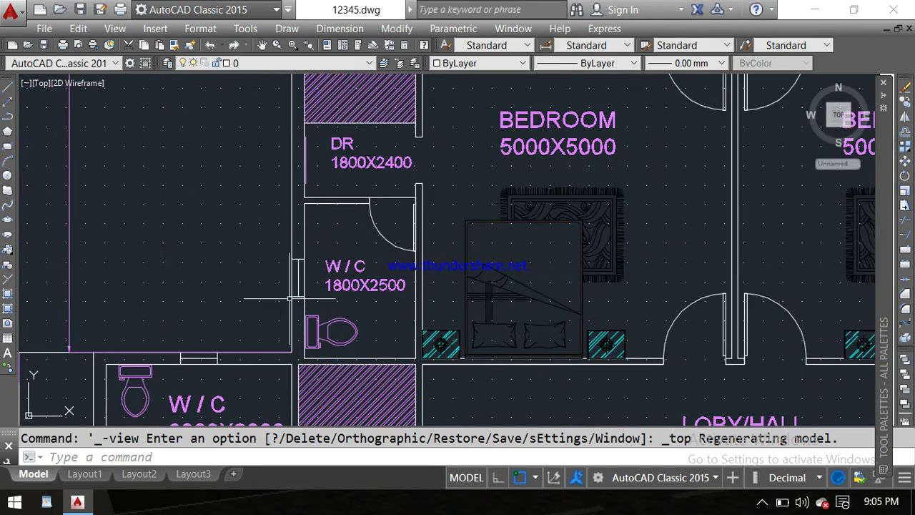
scroll(346, 218, "down", 2)
middle_click_drag(346, 218, 331, 252)
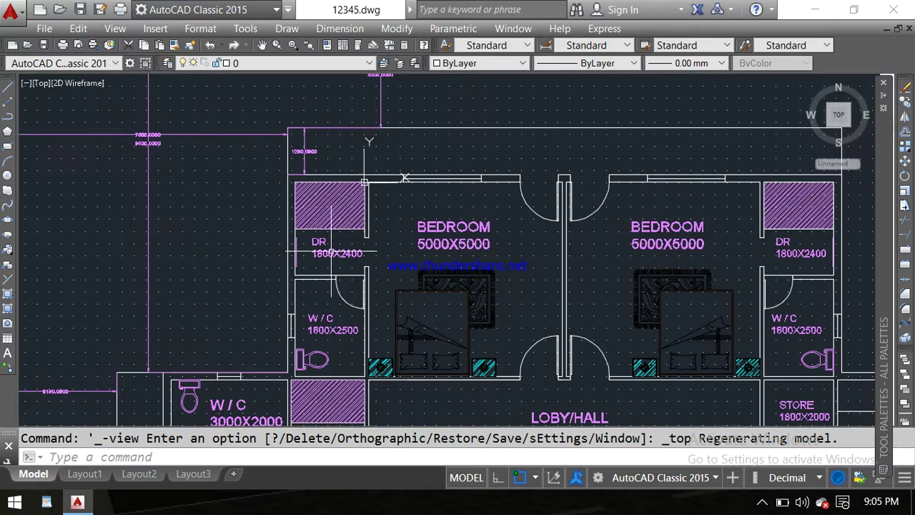
Zoom in on the DR and bedroom corner, ending on the 1200.0000 dimension
scroll(327, 199, "up", 2)
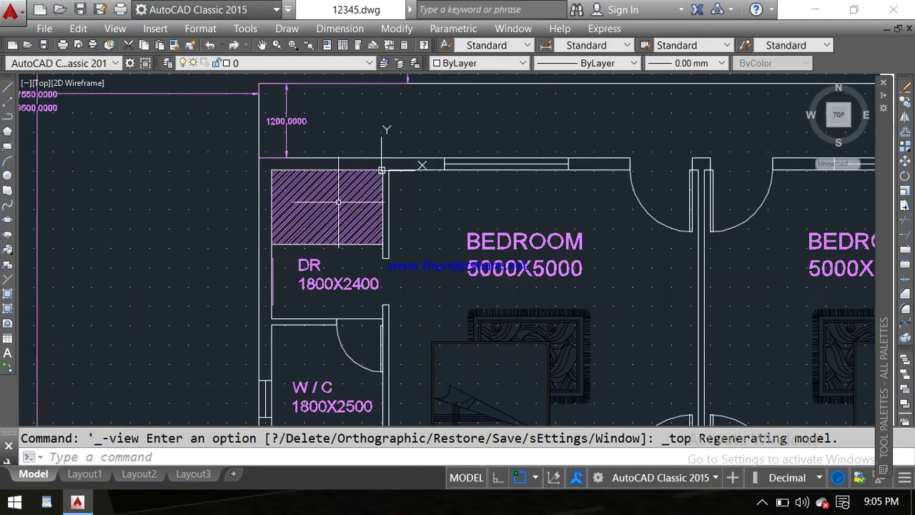
middle_click_drag(421, 262, 306, 245)
scroll(401, 229, "down", 2)
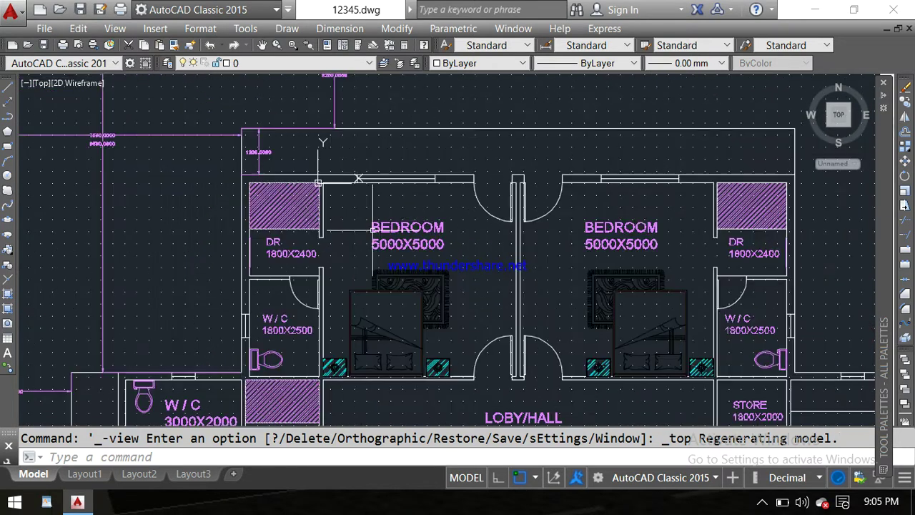
middle_click_drag(401, 229, 401, 293)
Check the 3200 and 1200 dimensions above the bedrooms, then pan back to include the lobby
scroll(395, 236, "up", 4)
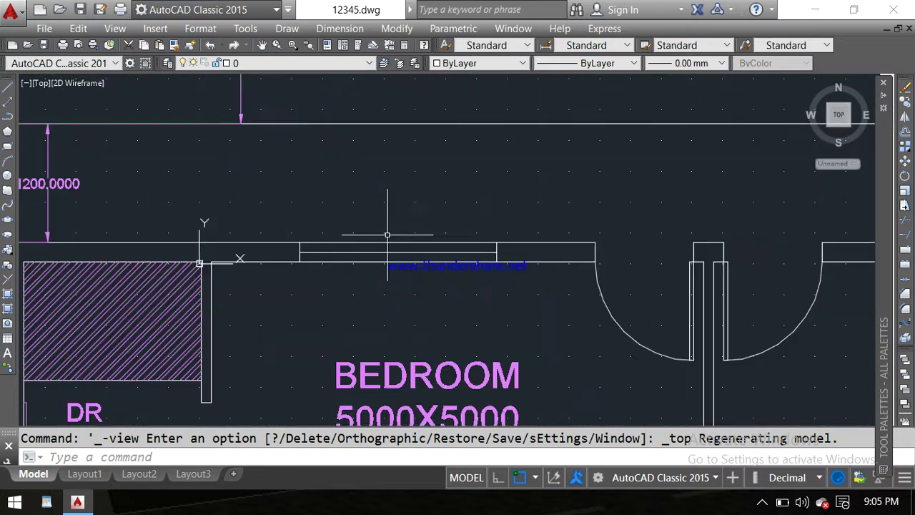
scroll(467, 245, "down", 4)
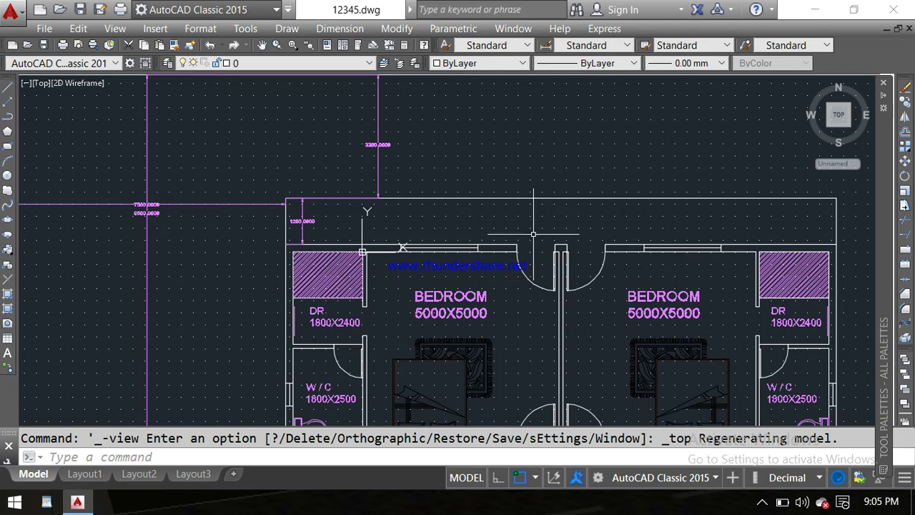
scroll(534, 238, "up", 2)
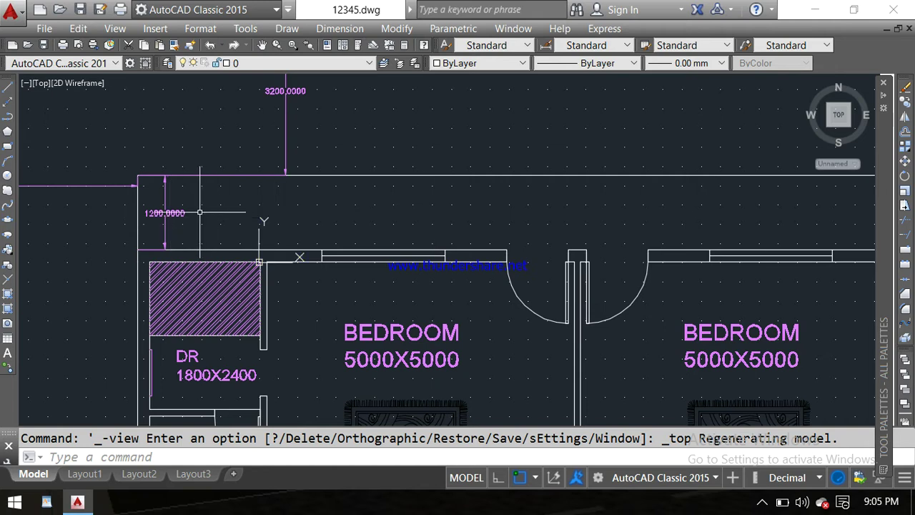
middle_click_drag(300, 206, 239, 196)
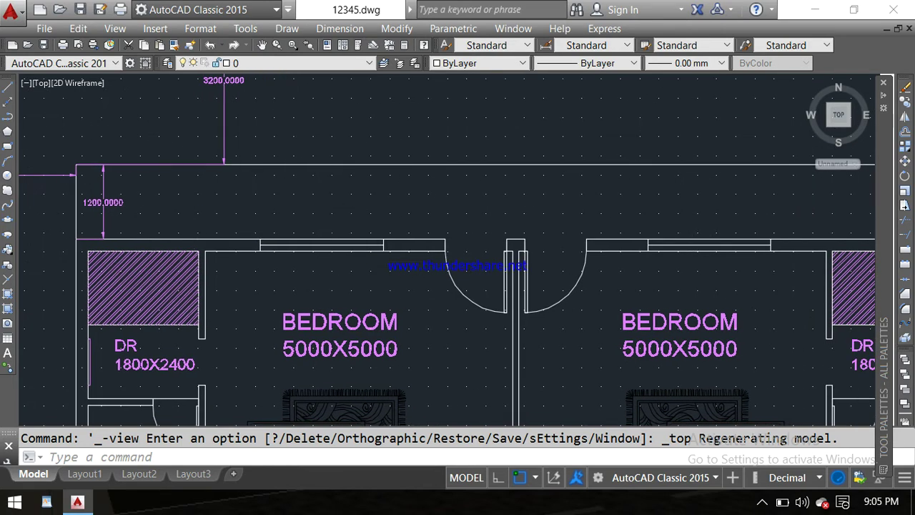
scroll(349, 188, "down", 2)
middle_click_drag(509, 225, 506, 154)
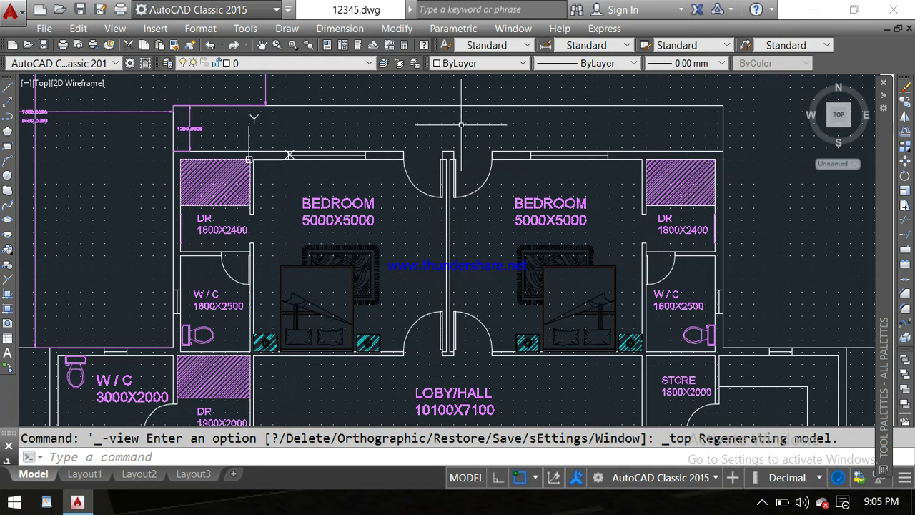
middle_click_drag(486, 252, 481, 221)
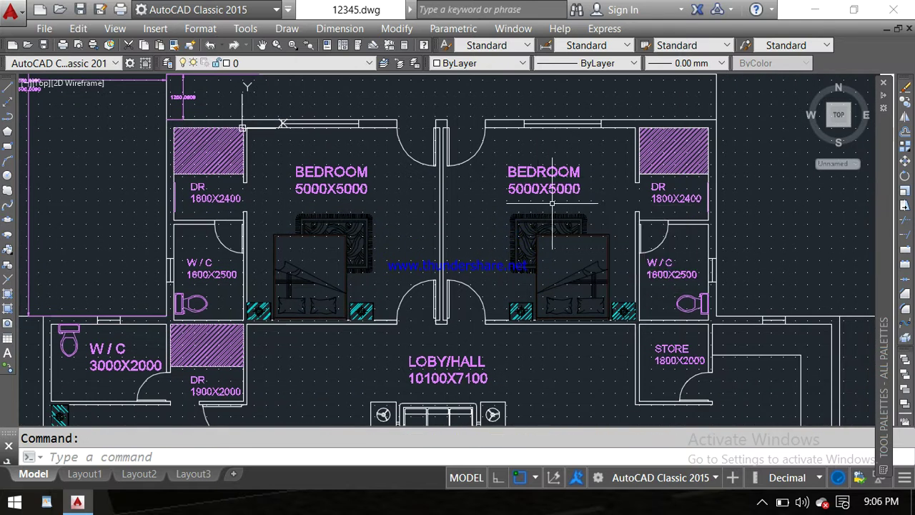
Look over the bedroom wing, W/C and STORE, framing both bedrooms with the kitchen
mouse_move(618, 194)
middle_mouse_down()
mouse_move(606, 156)
mouse_move(573, 178)
middle_mouse_up()
middle_click_drag(522, 119, 519, 137)
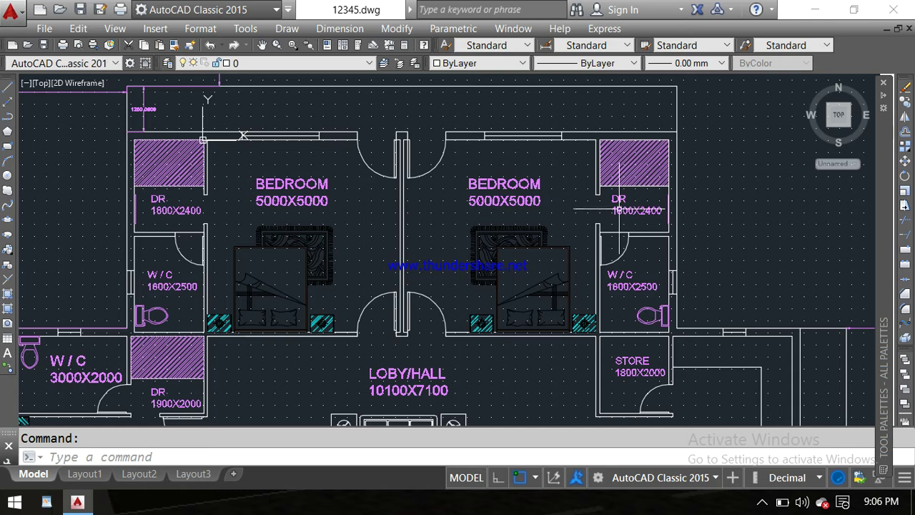
scroll(619, 211, "up", 2)
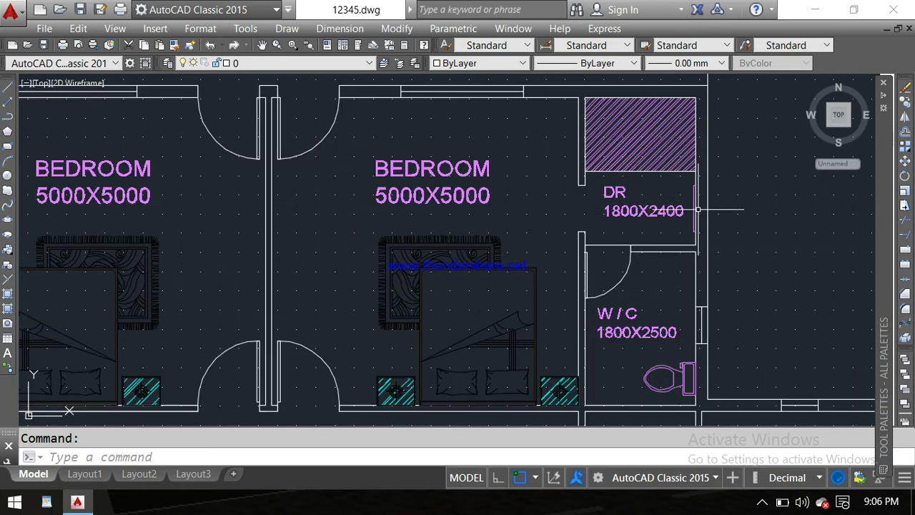
scroll(609, 243, "down", 2)
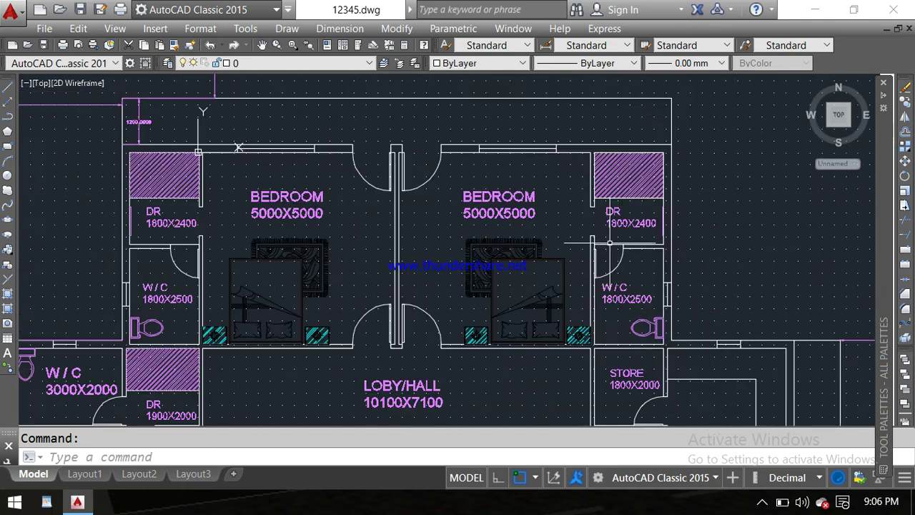
scroll(606, 256, "up", 2)
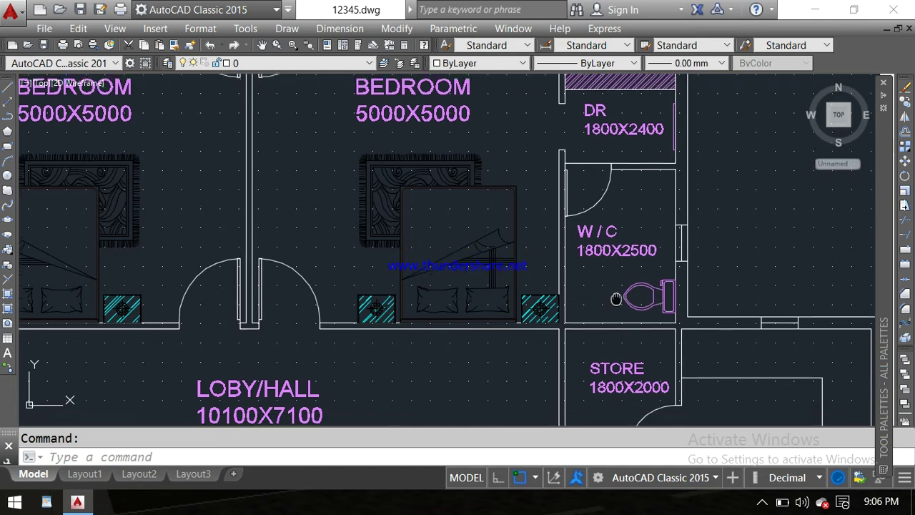
middle_click_drag(632, 272, 633, 258)
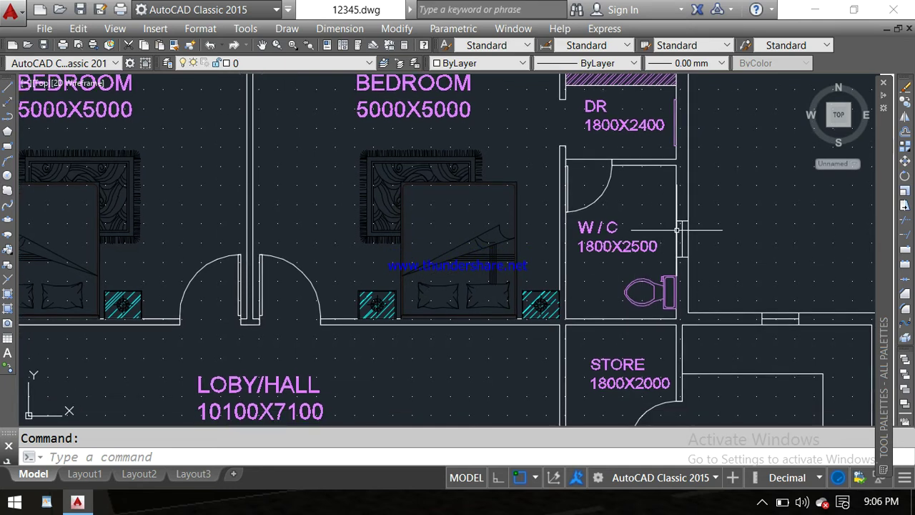
scroll(677, 229, "down", 2)
middle_click_drag(566, 271, 591, 236)
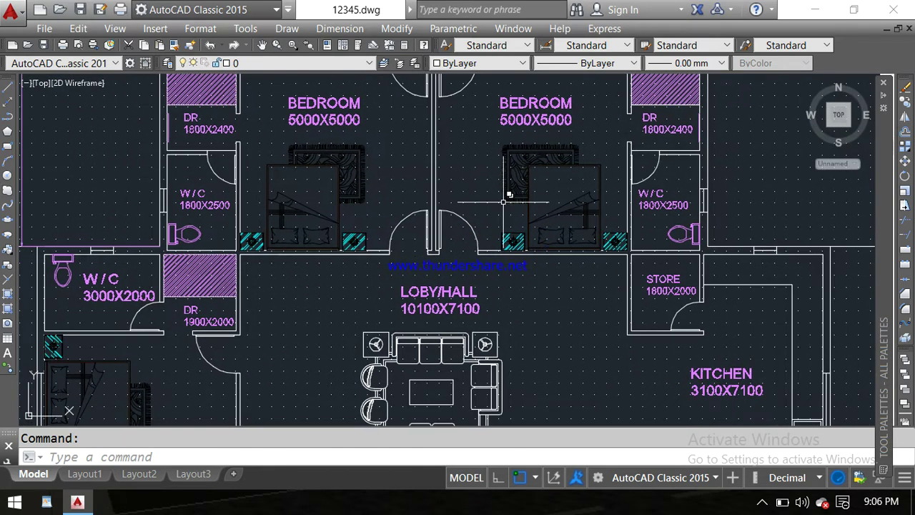
Zoom into the top-left site dimensions 7550, 9600 and 1200 above the dressing room
scroll(504, 202, "down", 1)
scroll(522, 205, "down", 3)
mouse_move(519, 158)
middle_mouse_down()
mouse_move(533, 187)
mouse_move(534, 232)
middle_mouse_up()
scroll(350, 215, "up", 3)
Zoom out from the corner dimensions to reveal the whole house and the parking area below
scroll(350, 215, "up", 3)
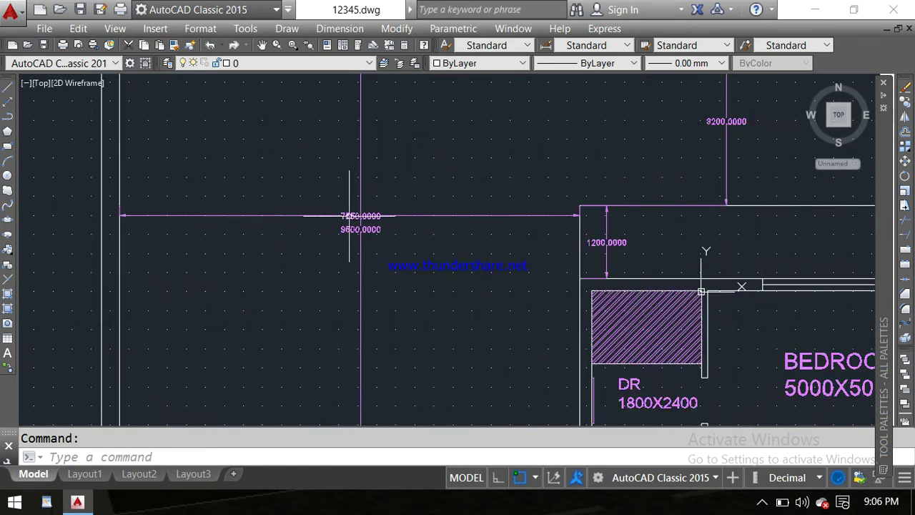
middle_click_drag(350, 216, 352, 224)
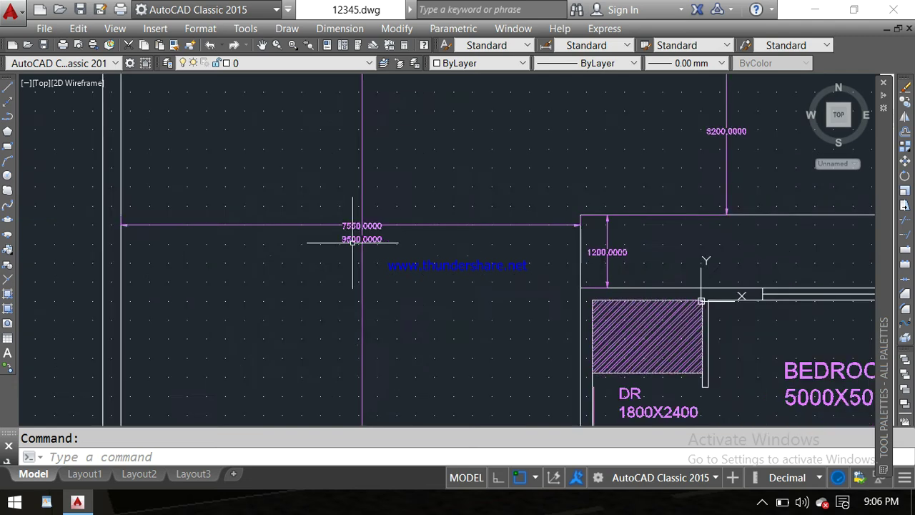
scroll(409, 214, "down", 2)
scroll(408, 204, "down", 2)
scroll(408, 200, "down", 2)
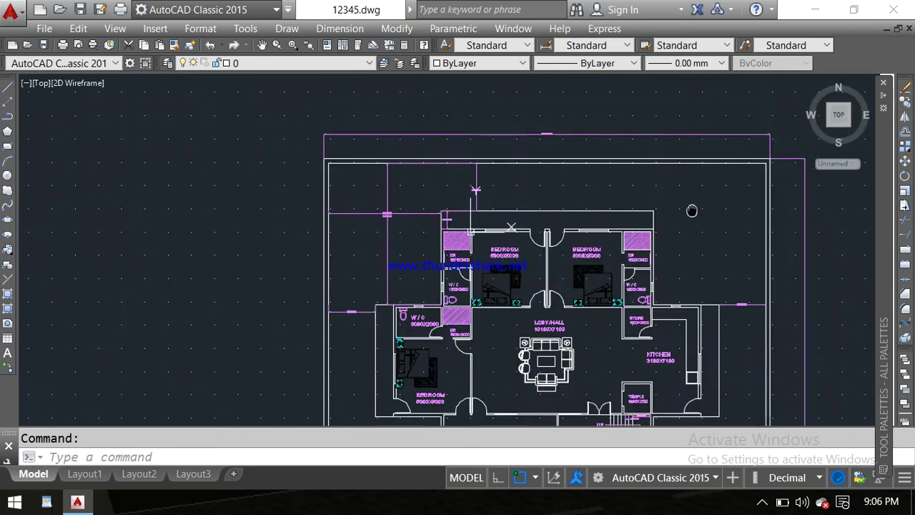
middle_click_drag(691, 211, 629, 173)
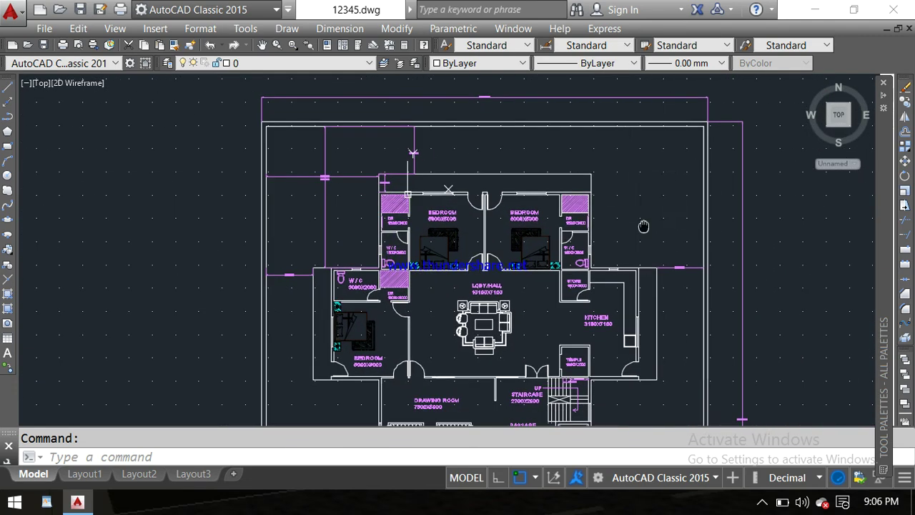
middle_click_drag(643, 226, 639, 178)
Centre the full house plan within its site boundary
scroll(640, 177, "down", 2)
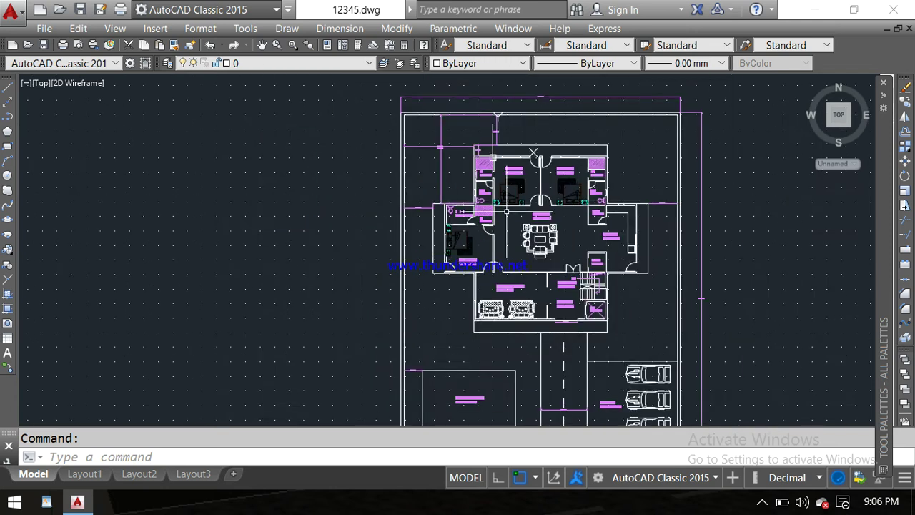
scroll(506, 211, "up", 2)
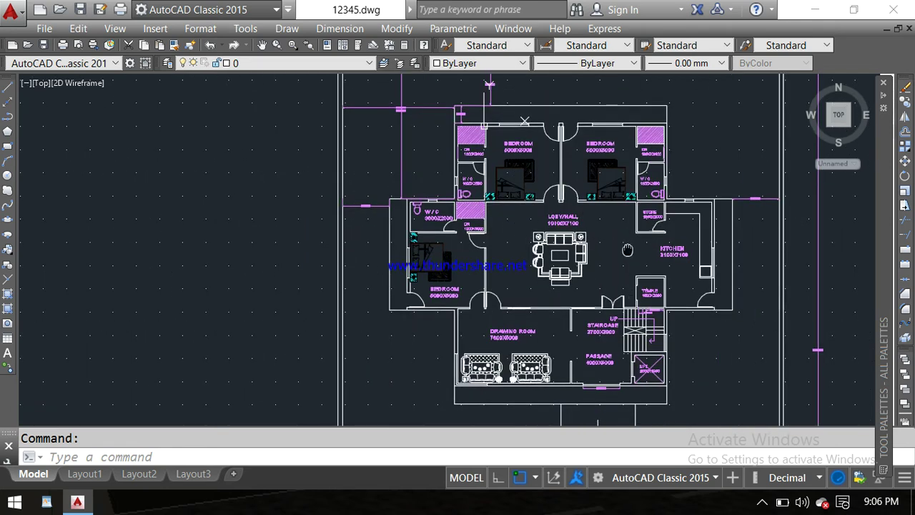
middle_click_drag(643, 258, 568, 236)
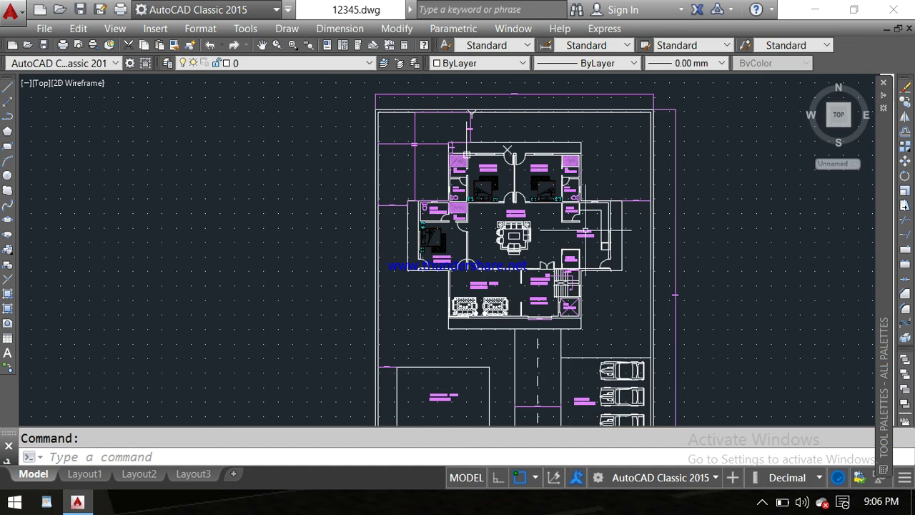
scroll(544, 244, "up", 1)
scroll(565, 245, "up", 1)
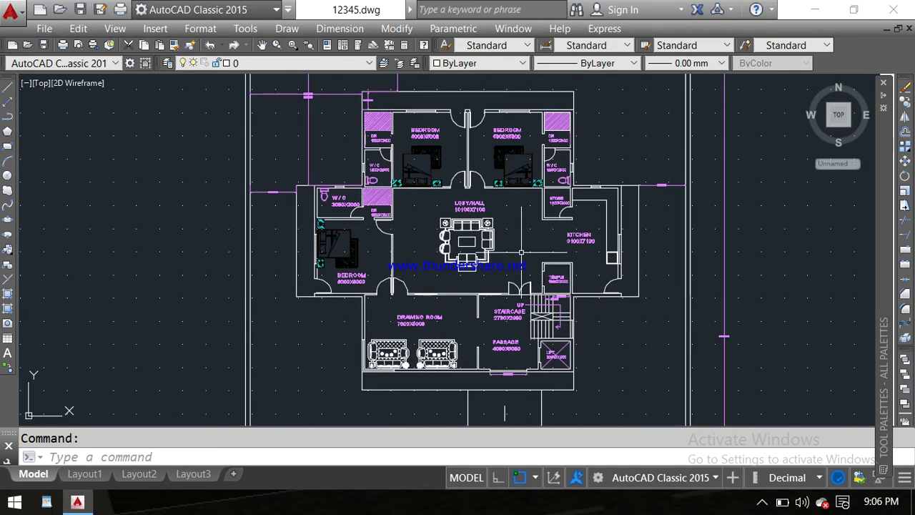
middle_click_drag(610, 310, 583, 319)
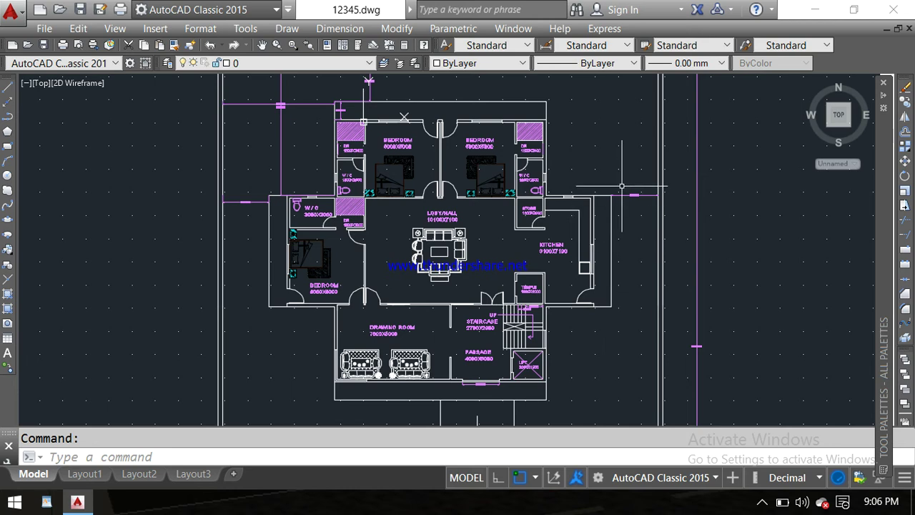
scroll(621, 187, "down", 1)
scroll(620, 243, "up", 1)
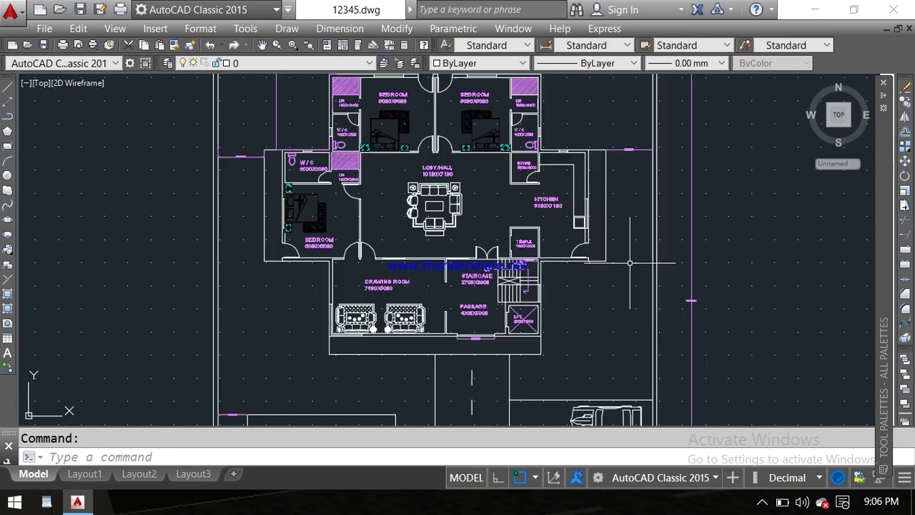
mouse_move(620, 297)
middle_mouse_down()
mouse_move(588, 239)
mouse_move(587, 376)
middle_mouse_up()
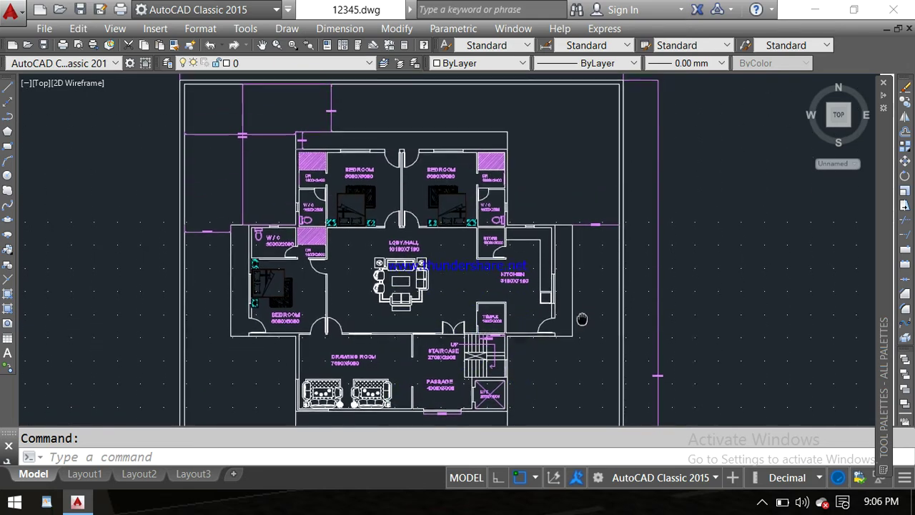
Bring the drawing room, staircase, passage and lift below the lobby into view
scroll(566, 168, "up", 2)
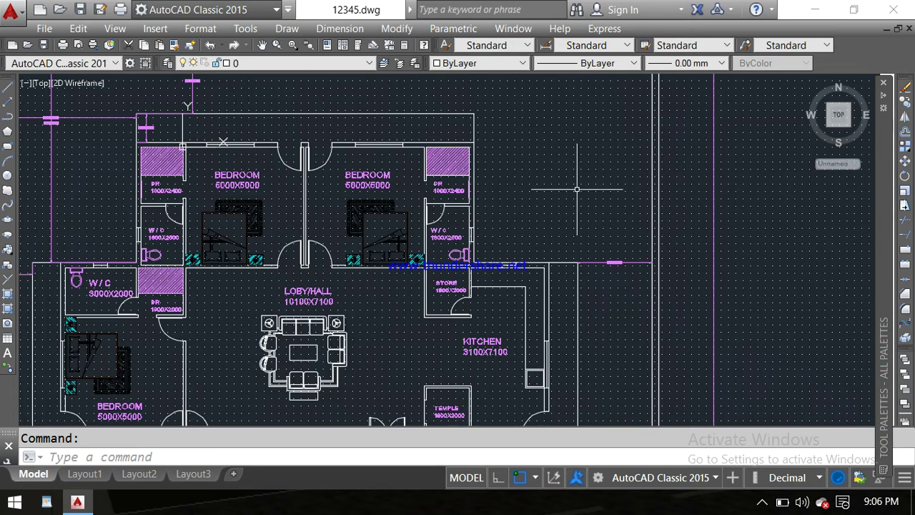
middle_click_drag(577, 190, 613, 119)
middle_click_drag(608, 207, 644, 89)
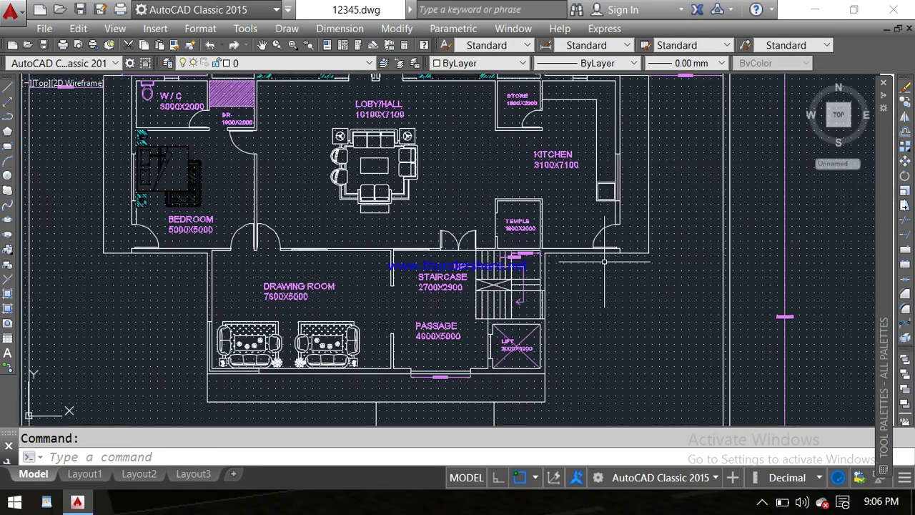
scroll(604, 263, "down", 2)
middle_click_drag(598, 294, 581, 334)
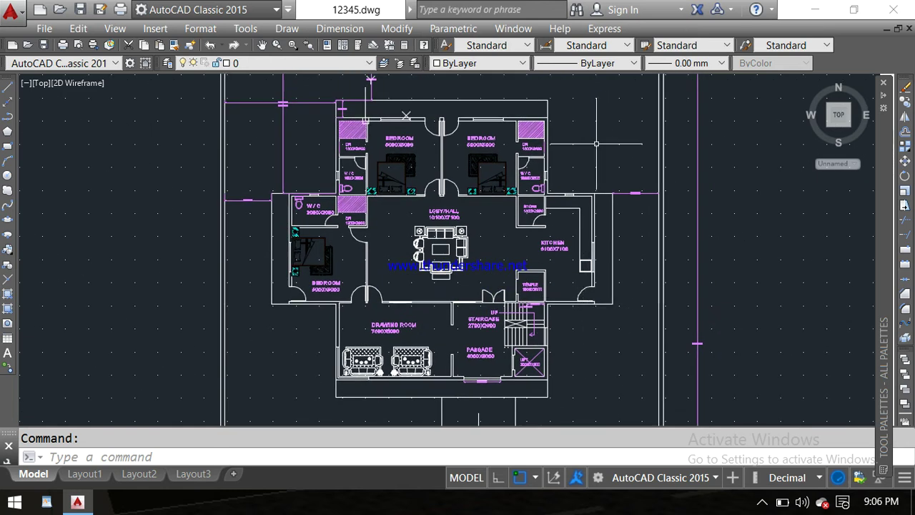
Zoom in close on the lobby, kitchen and drawing room, then check and dismiss the battery status
middle_click_drag(596, 144, 602, 152)
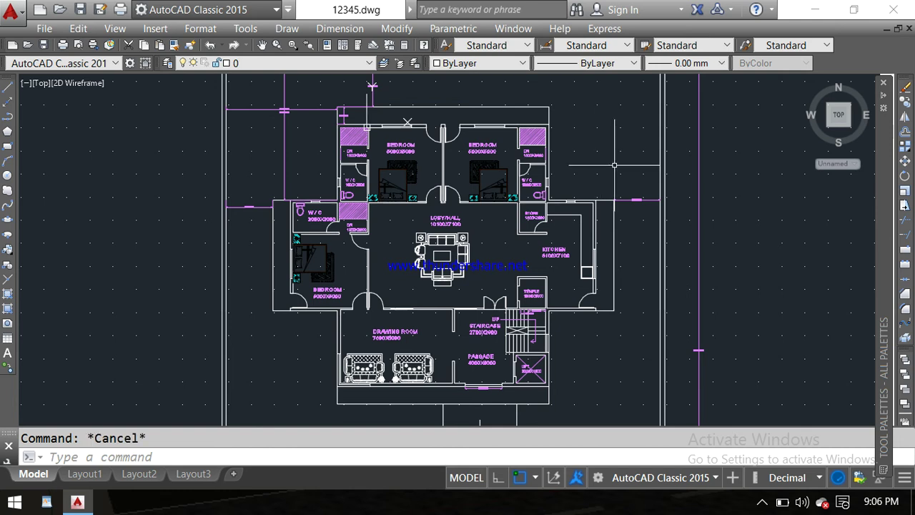
scroll(605, 299, "up", 1)
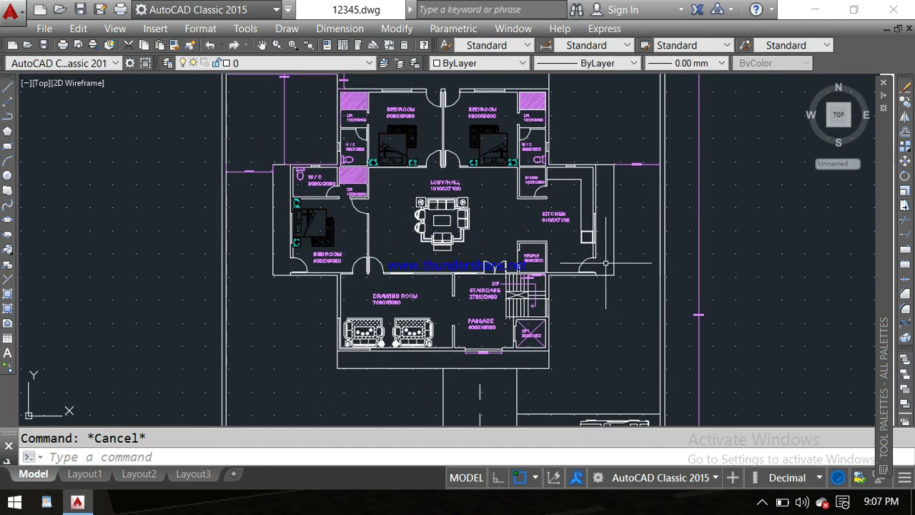
scroll(565, 290, "up", 1)
middle_click_drag(597, 279, 598, 307)
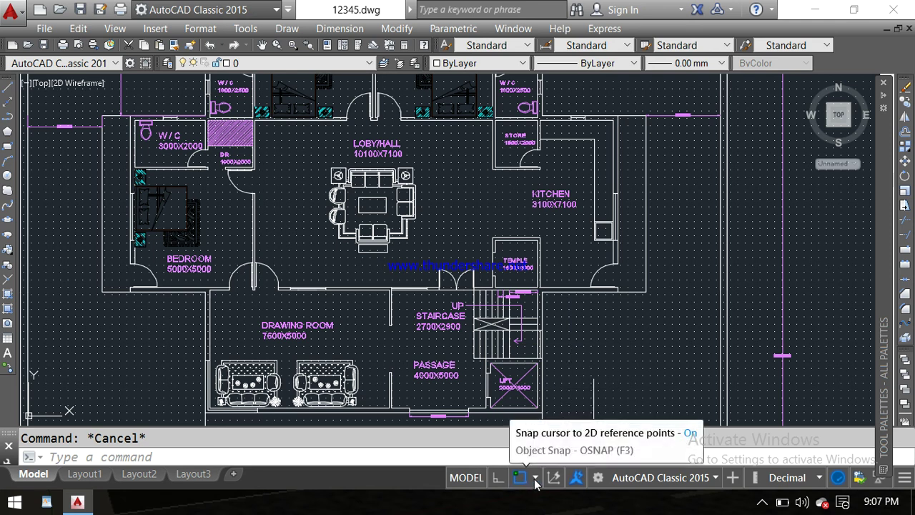
left_click(783, 502)
left_click(760, 494)
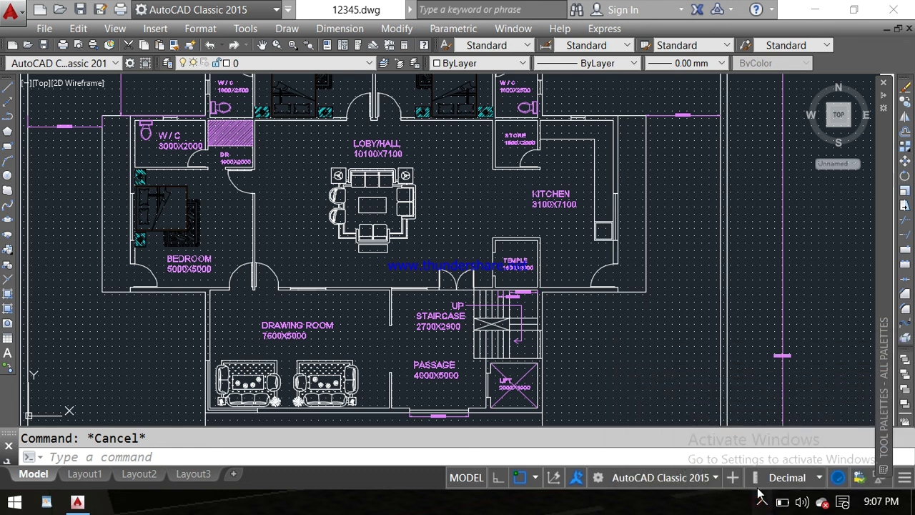